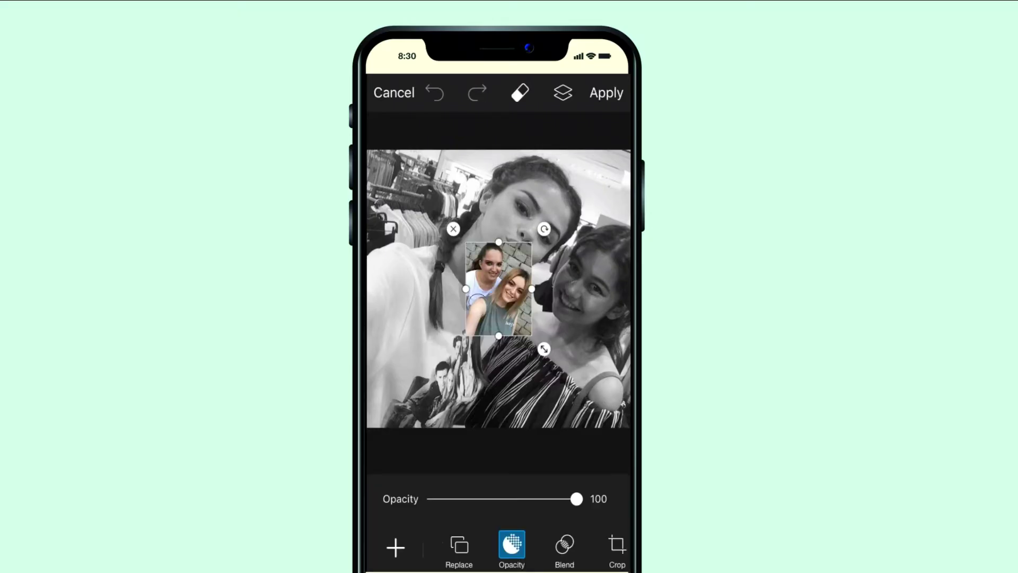
Enlarge the added photo and position it over the black-and-white selfie at 69 opacity, then restore the opacity to 100
{"action": "scroll", "coordinate": [525, 549], "scroll_direction": "right", "scroll_amount": 1}
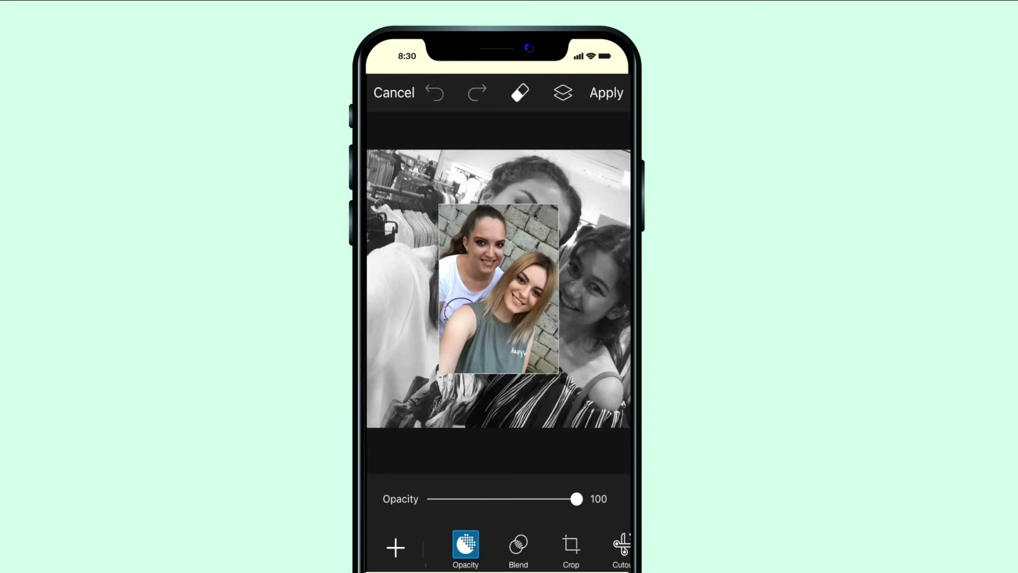
{"action": "left_click_drag", "start_coordinate": [576, 499], "coordinate": [533, 498]}
{"action": "left_click_drag", "start_coordinate": [469, 259], "coordinate": [433, 216]}
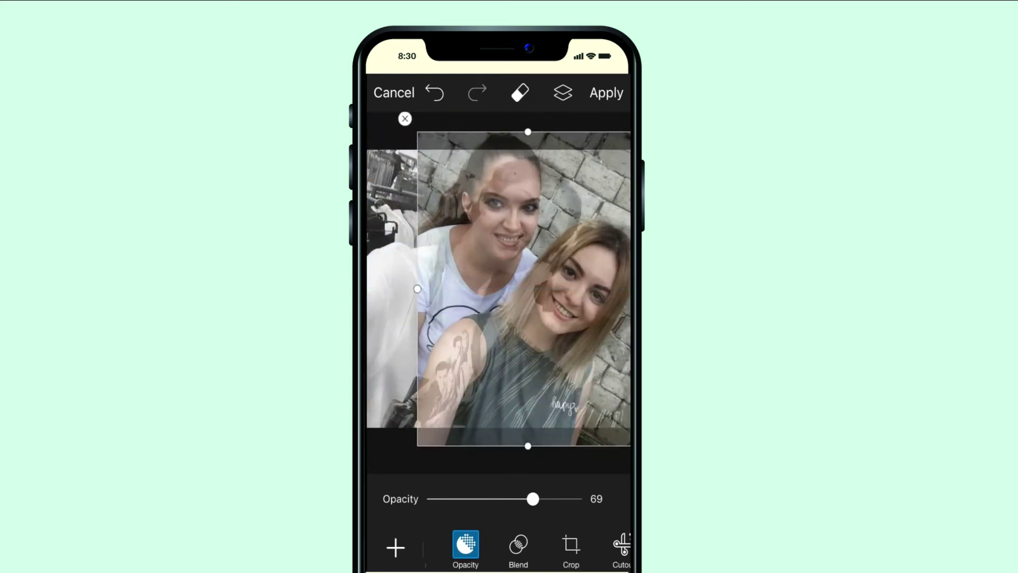
{"action": "left_click_drag", "start_coordinate": [533, 499], "coordinate": [576, 499]}
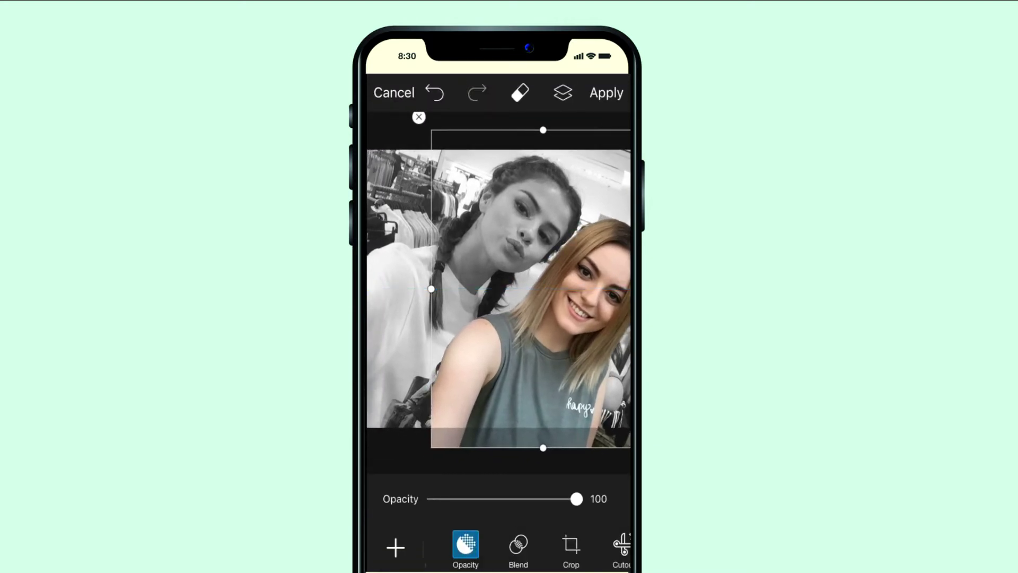
Apply the B&W effect to the added photo of the two women and slightly raise an adjustment value
{"action": "scroll", "coordinate": [528, 550], "scroll_direction": "right", "scroll_amount": 1}
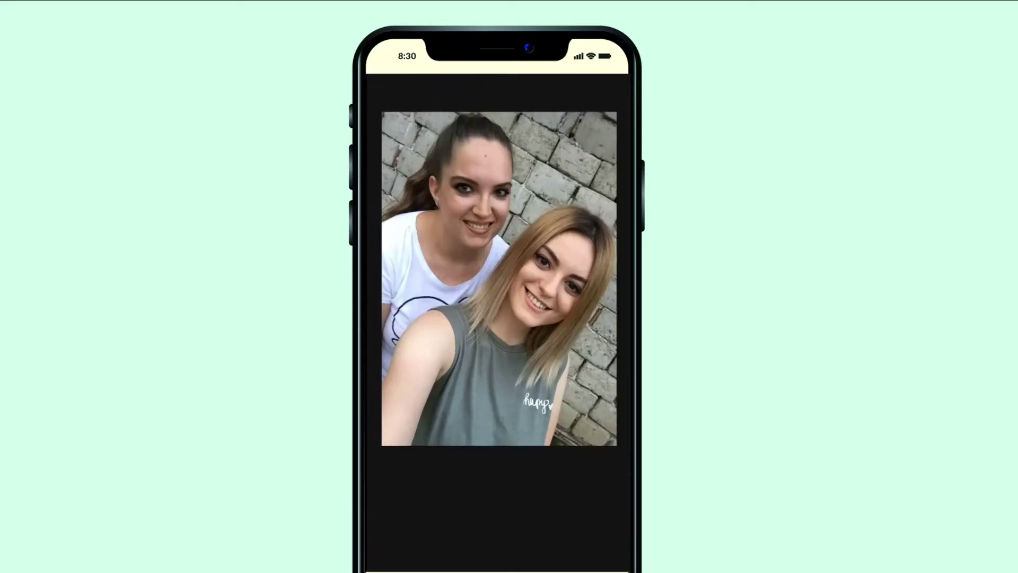
{"action": "left_click", "coordinate": [471, 485]}
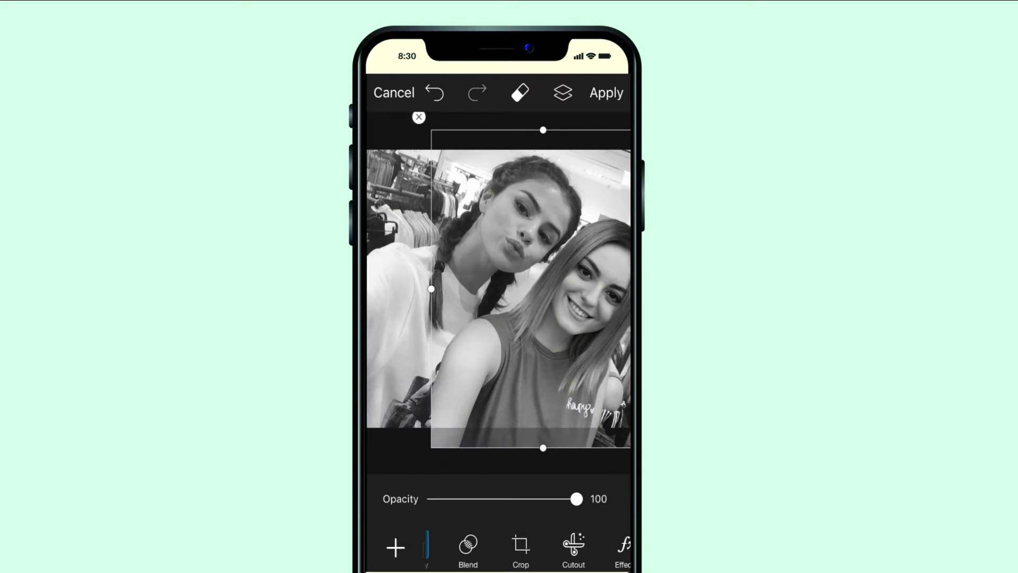
{"action": "scroll", "coordinate": [499, 549], "scroll_direction": "left", "scroll_amount": 2}
{"action": "scroll", "coordinate": [499, 549], "scroll_direction": "right", "scroll_amount": 3}
{"action": "left_click", "coordinate": [571, 549]}
{"action": "mouse_move", "coordinate": [489, 509]}
{"action": "left_mouse_down"}
{"action": "mouse_move", "coordinate": [511, 509]}
{"action": "mouse_move", "coordinate": [492, 509]}
{"action": "left_mouse_up"}
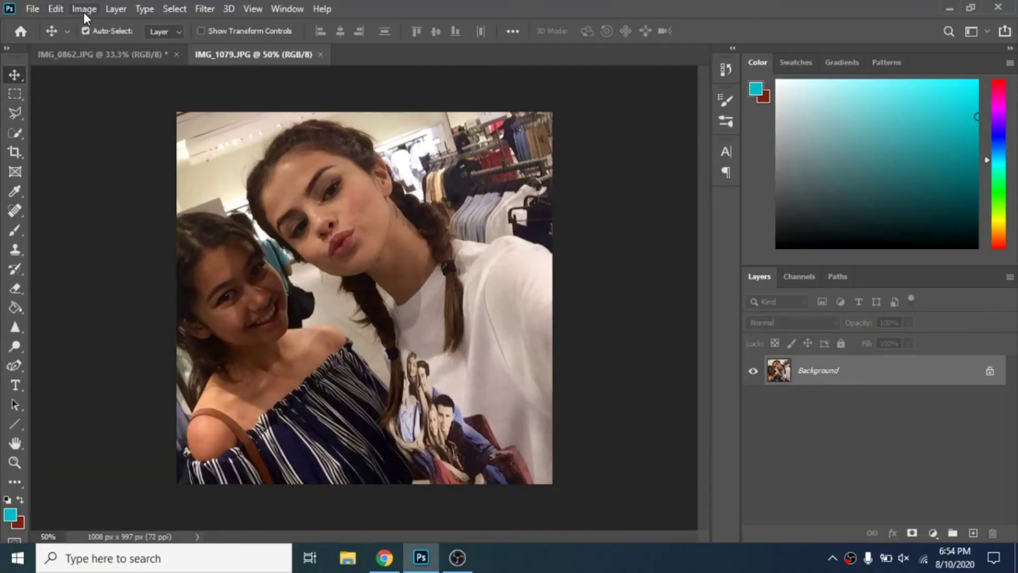
Flip the IMG_1079.JPG canvas horizontally and desaturate the image
{"action": "left_click", "coordinate": [84, 12]}
{"action": "mouse_move", "coordinate": [186, 148]}
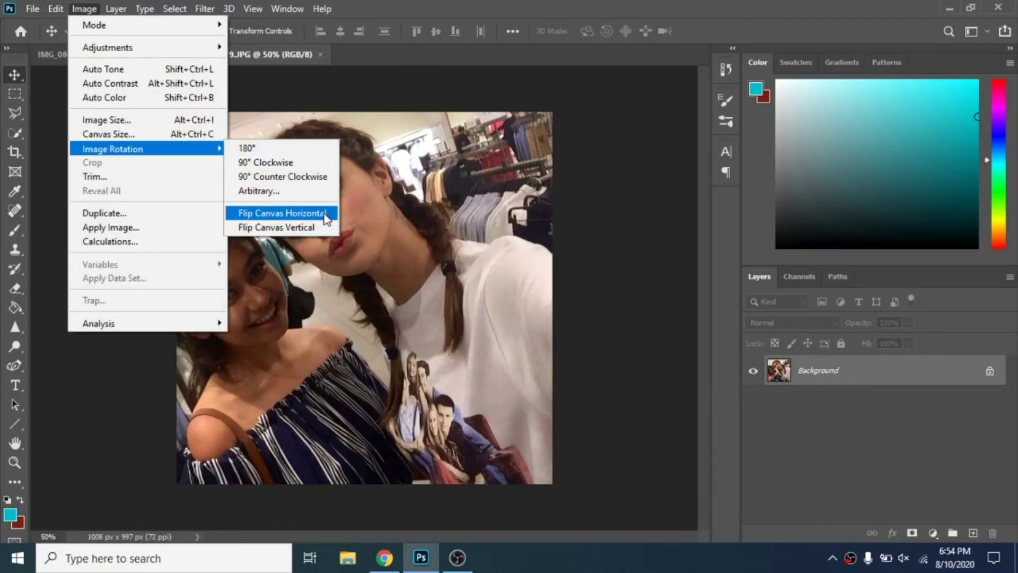
{"action": "left_click", "coordinate": [324, 212]}
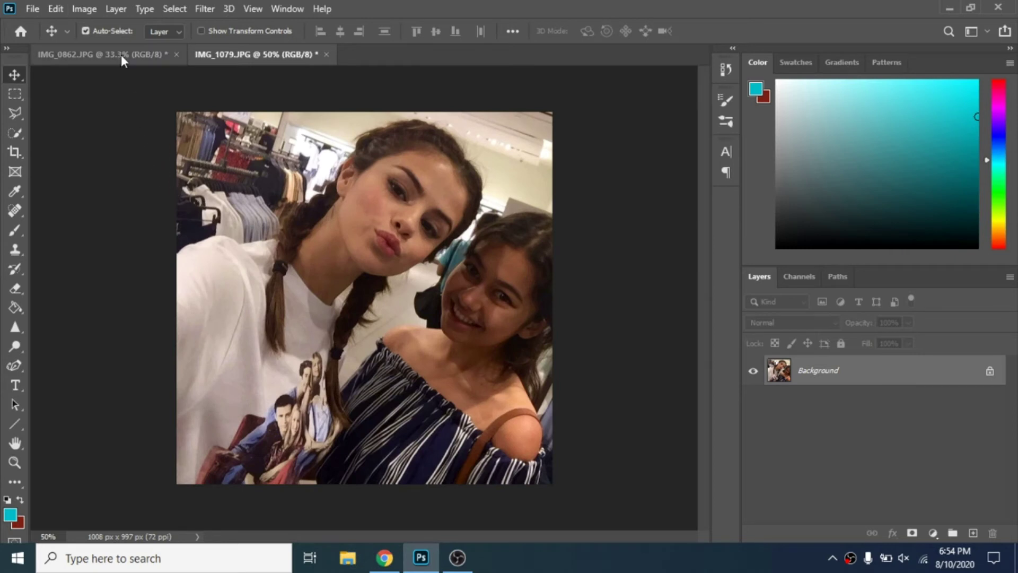
{"action": "left_click", "coordinate": [83, 12]}
{"action": "mouse_move", "coordinate": [146, 47]}
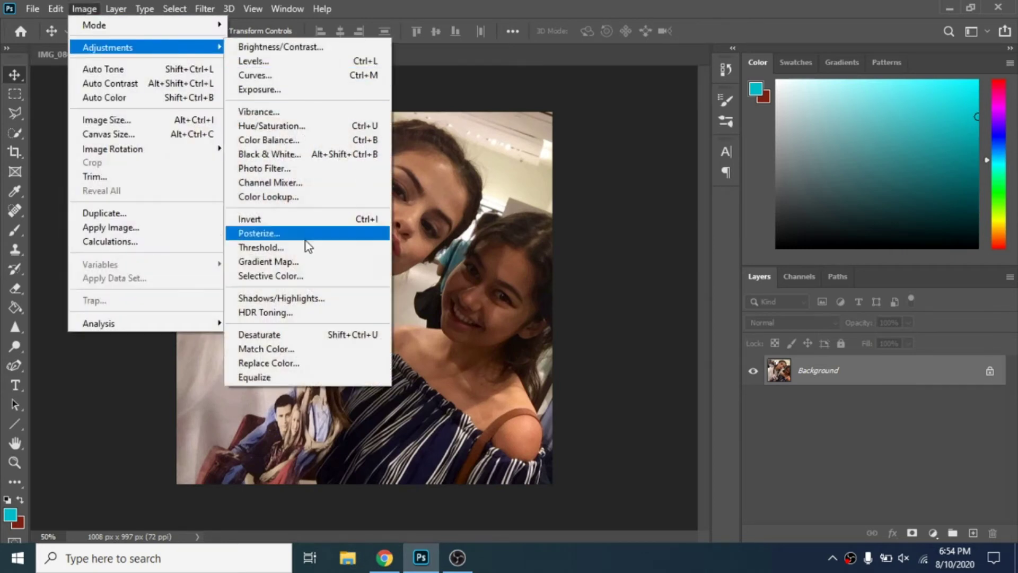
{"action": "left_click", "coordinate": [284, 335]}
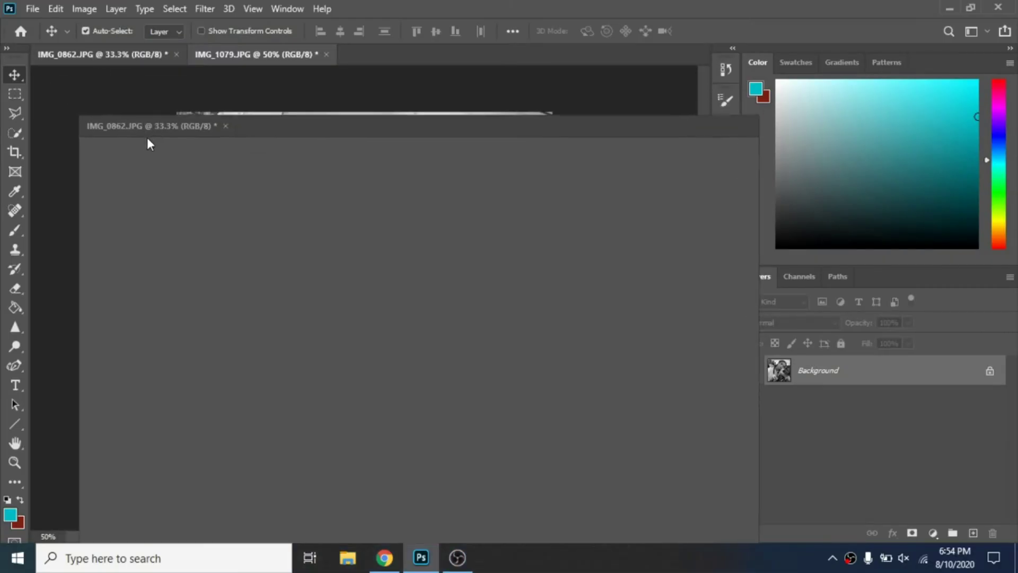
Float IMG_0862.JPG in an enlarged window and crop it around the blonde woman to about 901 x 921 px
{"action": "left_click_drag", "start_coordinate": [147, 138], "coordinate": [156, 142]}
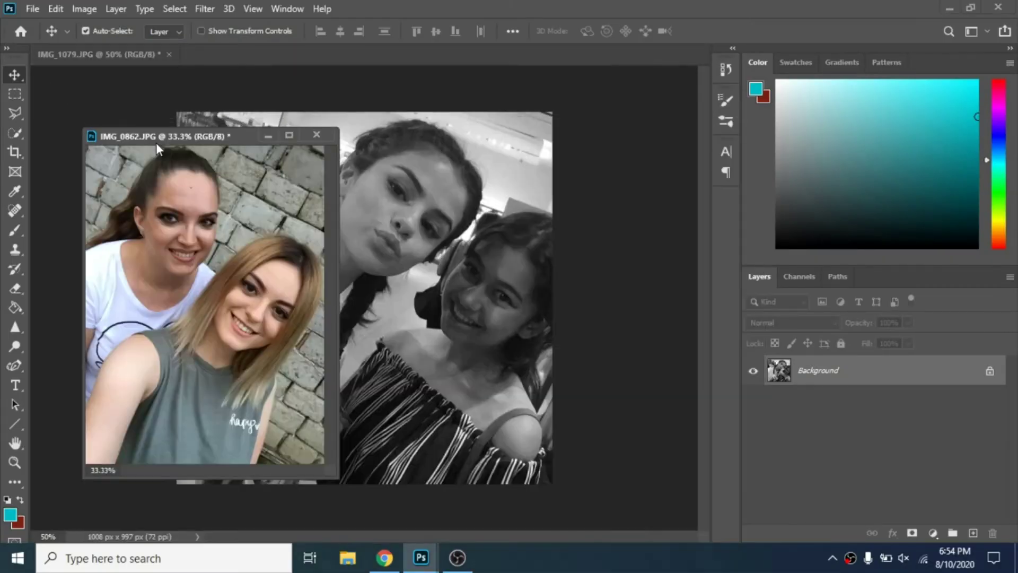
{"action": "left_click_drag", "start_coordinate": [330, 467], "coordinate": [436, 519]}
{"action": "left_click", "coordinate": [14, 154]}
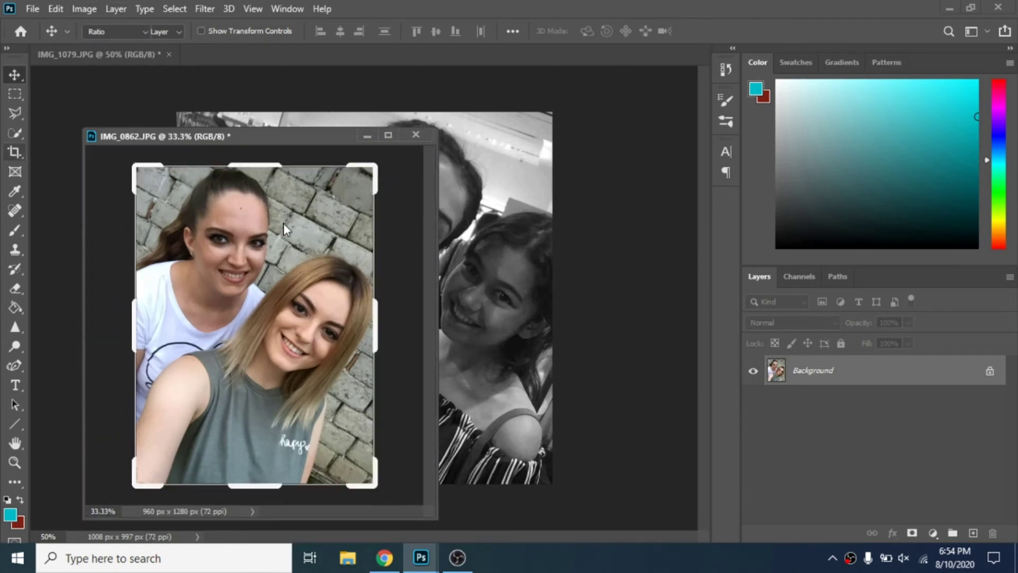
{"action": "left_click_drag", "start_coordinate": [254, 165], "coordinate": [263, 207]}
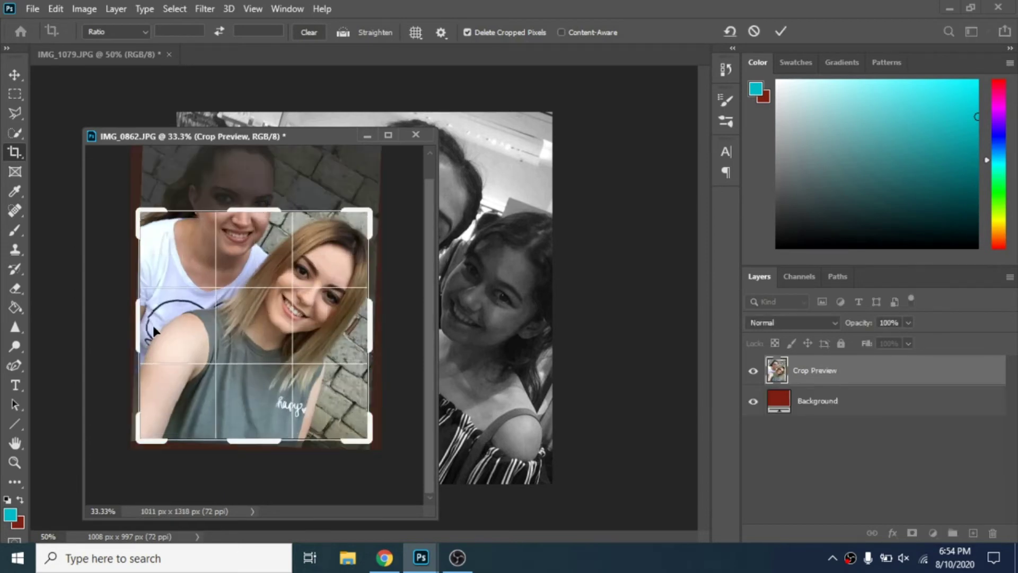
{"action": "left_click_drag", "start_coordinate": [139, 325], "coordinate": [142, 325]}
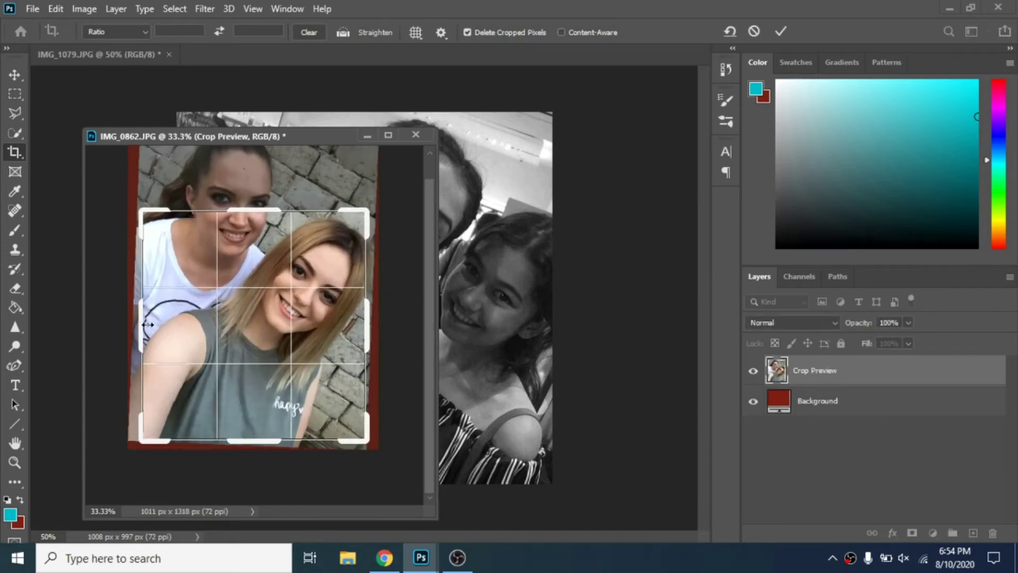
{"action": "key", "text": "Return"}
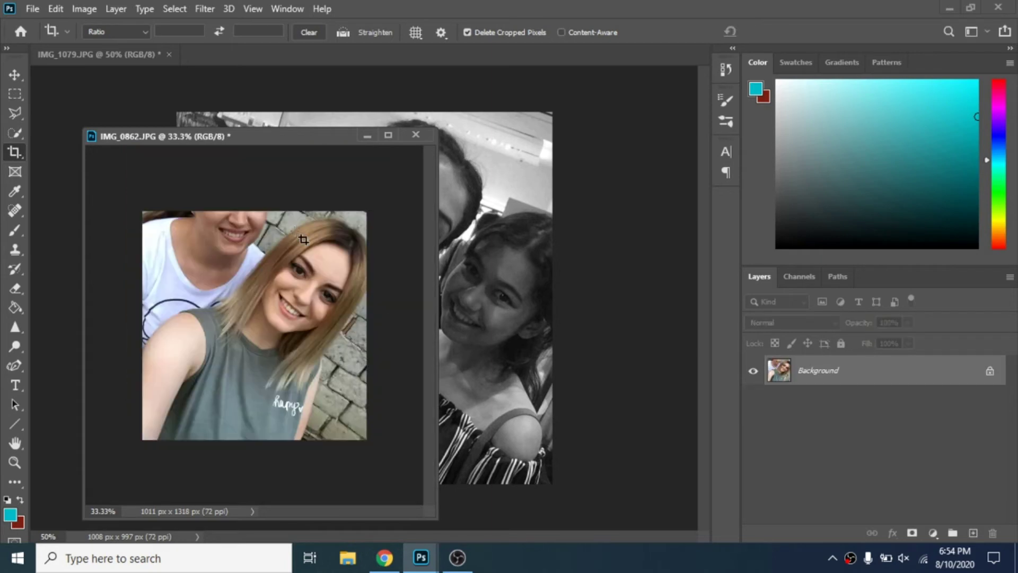
Select the blonde woman with the Quick Selection tool and copy the cutout into IMG_1079.JPG, minimizing the source window
{"action": "left_click", "coordinate": [15, 133]}
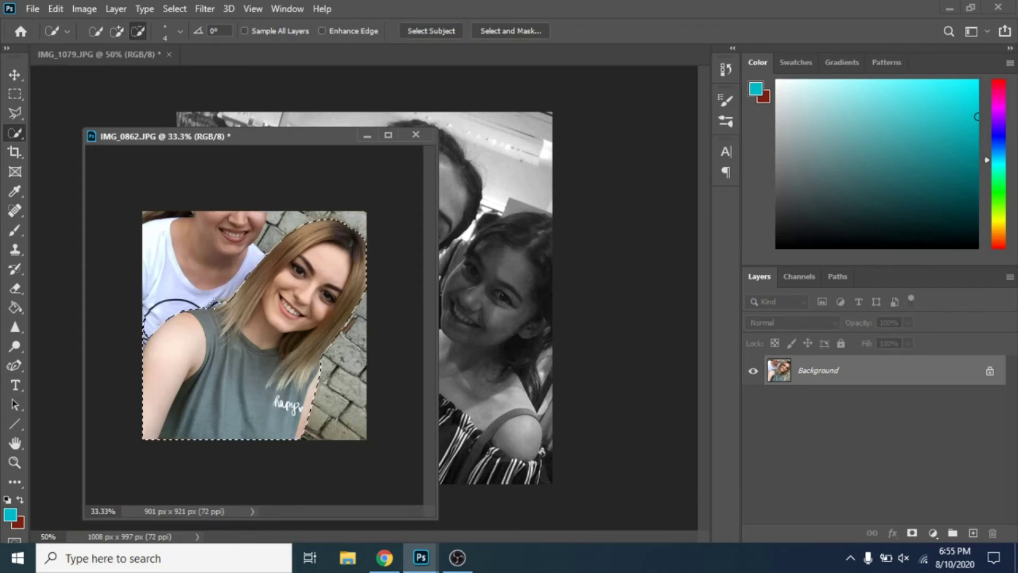
{"action": "left_click", "coordinate": [15, 75]}
{"action": "left_click_drag", "start_coordinate": [306, 297], "coordinate": [504, 367]}
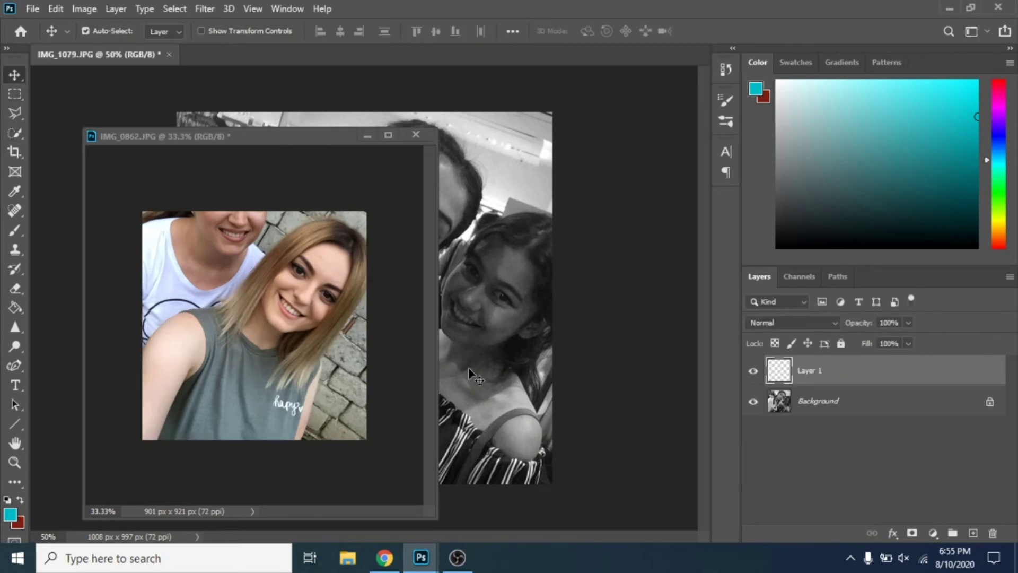
{"action": "left_click", "coordinate": [367, 136]}
{"action": "mouse_move", "coordinate": [456, 310]}
{"action": "left_mouse_down"}
{"action": "mouse_move", "coordinate": [377, 265]}
{"action": "mouse_move", "coordinate": [463, 297]}
{"action": "left_mouse_up"}
Scale the blonde woman's cutout proportionally to 91.55% with Free Transform
{"action": "key", "text": "ctrl+t"}
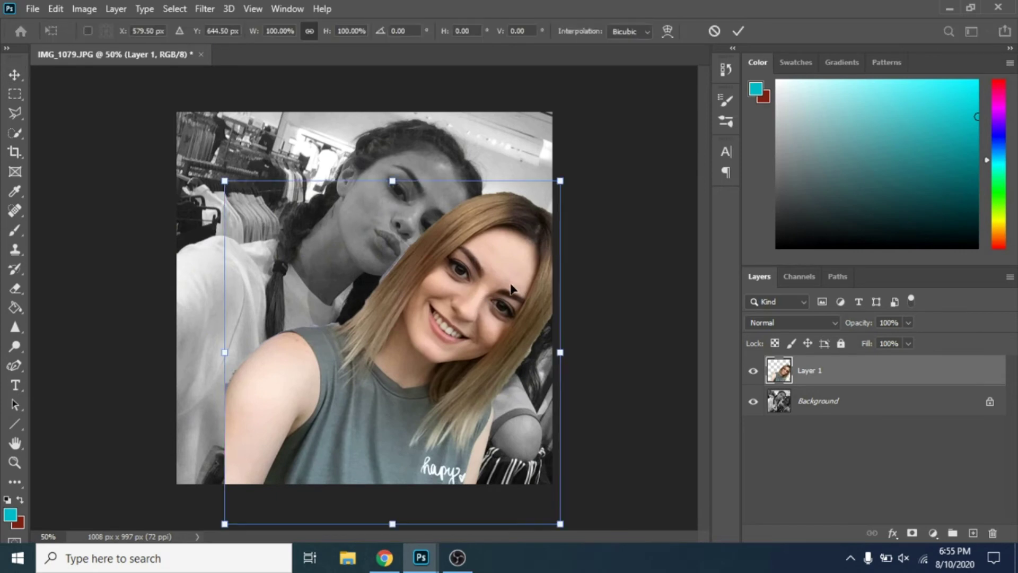
{"action": "left_click_drag", "start_coordinate": [562, 180], "coordinate": [532, 210]}
{"action": "left_click_drag", "start_coordinate": [454, 281], "coordinate": [430, 223]}
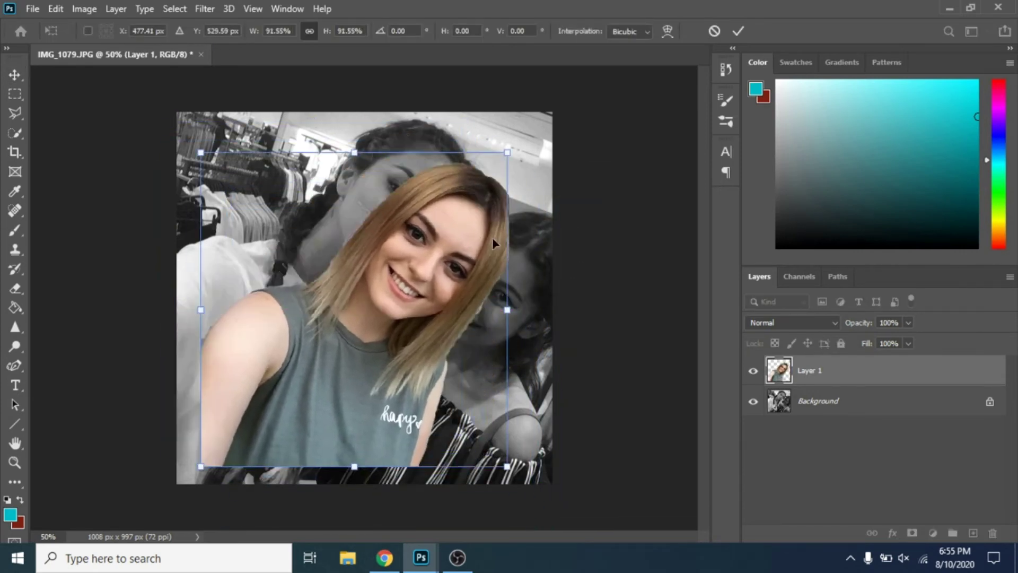
Lower the cutout layer's opacity to 52% and align it over the smiling girl in the background photo
{"action": "left_click_drag", "start_coordinate": [909, 322], "coordinate": [841, 342]}
{"action": "left_click_drag", "start_coordinate": [425, 317], "coordinate": [402, 273]}
{"action": "left_click_drag", "start_coordinate": [399, 314], "coordinate": [482, 397]}
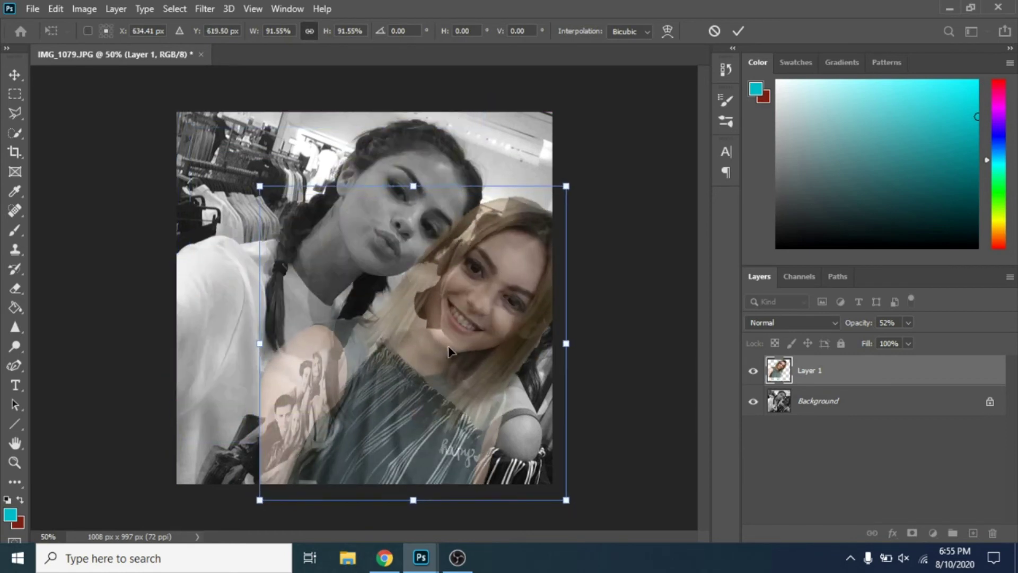
Restore the cutout layer's opacity to 100%, shift it slightly down over the girl, and commit the transform
{"action": "left_click", "coordinate": [787, 322]}
{"action": "left_click", "coordinate": [910, 332]}
{"action": "left_click_drag", "start_coordinate": [911, 334], "coordinate": [949, 346]}
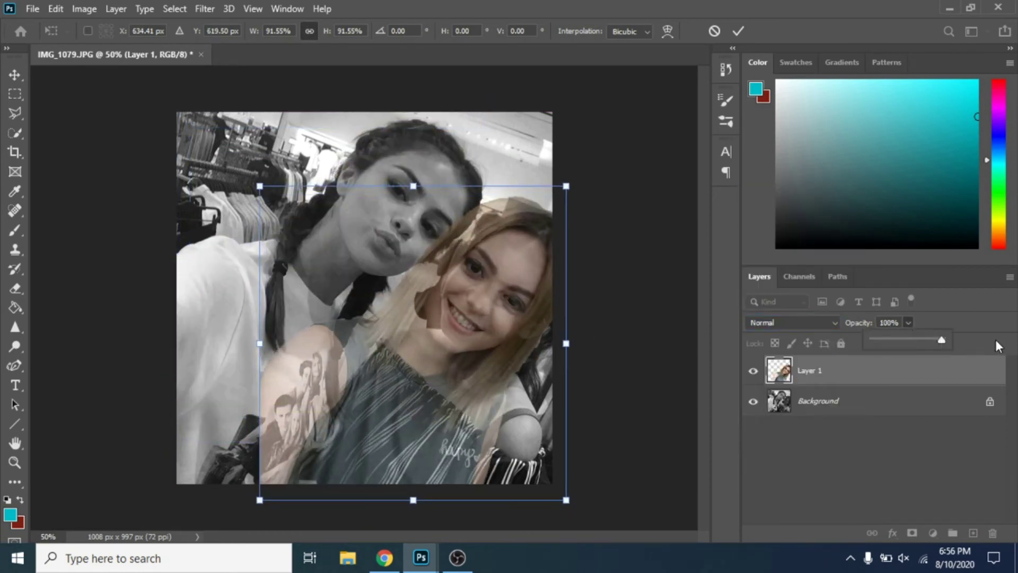
{"action": "left_click_drag", "start_coordinate": [402, 349], "coordinate": [416, 355]}
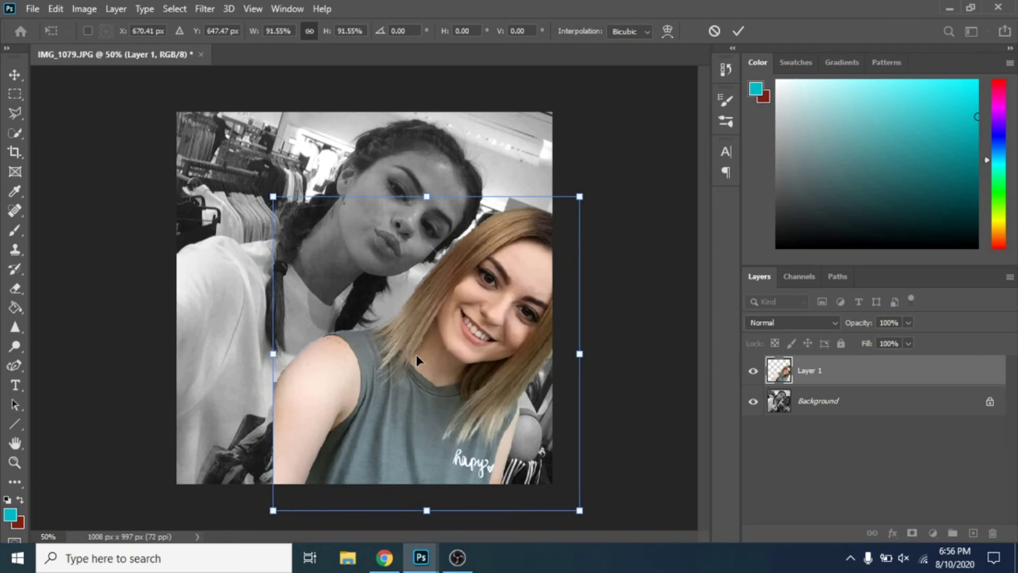
{"action": "key", "text": "Return"}
Erase the leftover background fringe above the cutout's shoulder with the Eraser tool at 100% zoom
{"action": "left_click", "coordinate": [15, 462]}
{"action": "left_click", "coordinate": [472, 245]}
{"action": "left_click", "coordinate": [472, 245]}
{"action": "right_click", "coordinate": [15, 288]}
{"action": "left_click", "coordinate": [79, 288]}
{"action": "scroll", "coordinate": [418, 261], "scroll_direction": "down", "scroll_amount": 2}
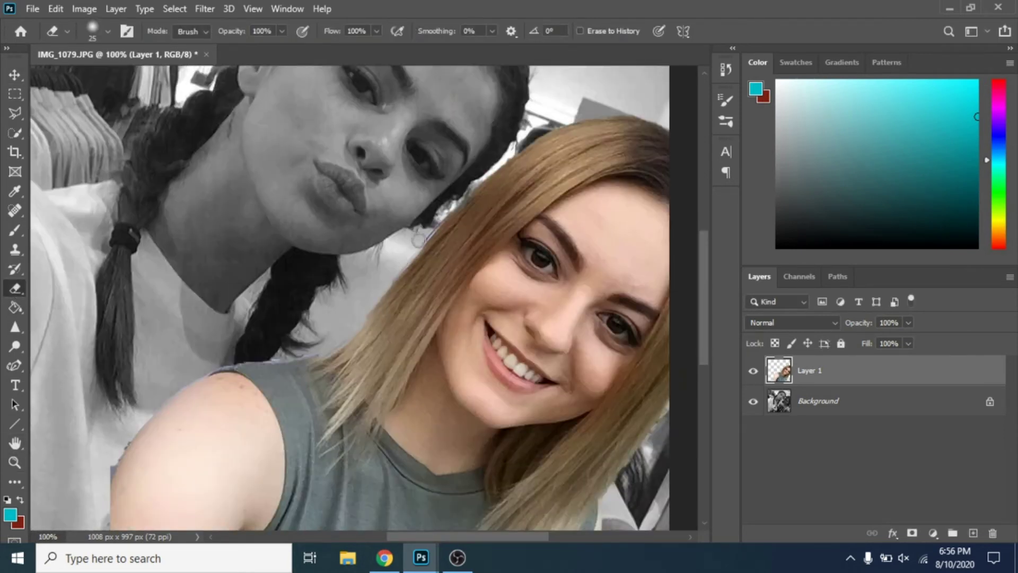
{"action": "scroll", "coordinate": [507, 292], "scroll_direction": "down", "scroll_amount": 5}
{"action": "scroll", "coordinate": [507, 292], "scroll_direction": "down", "scroll_amount": 2}
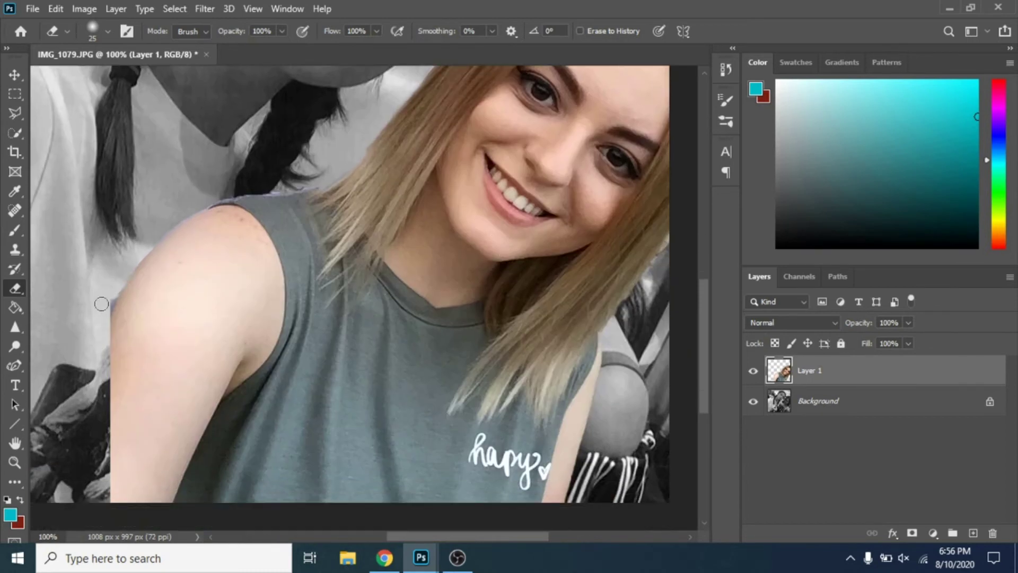
{"action": "left_click_drag", "start_coordinate": [271, 184], "coordinate": [316, 181]}
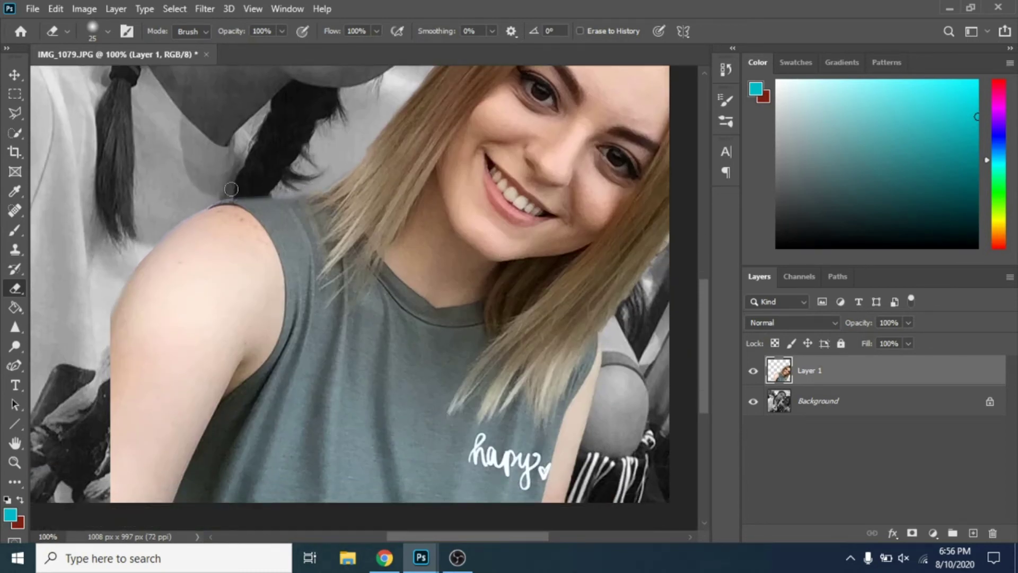
Desaturate the blonde woman's cutout on Layer 1
{"action": "key", "text": "ctrl+minus"}
{"action": "key", "text": "ctrl+minus"}
{"action": "left_click", "coordinate": [82, 8]}
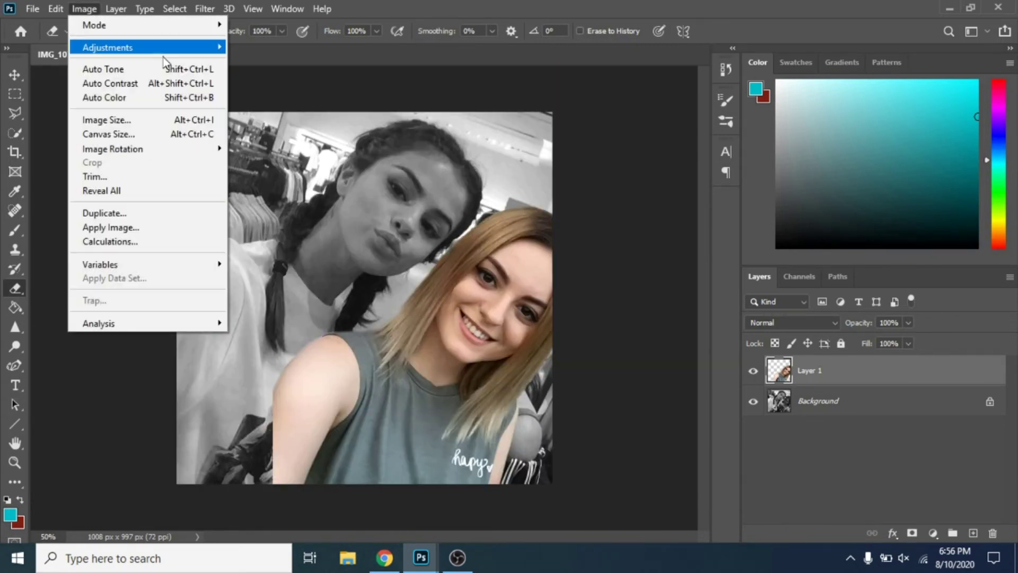
{"action": "mouse_move", "coordinate": [150, 49]}
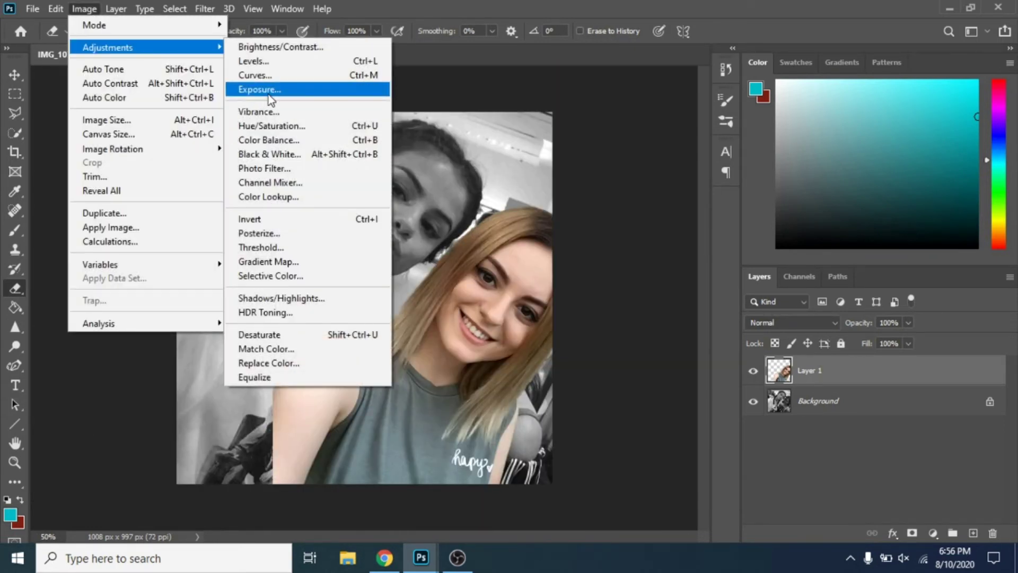
{"action": "left_click", "coordinate": [308, 338]}
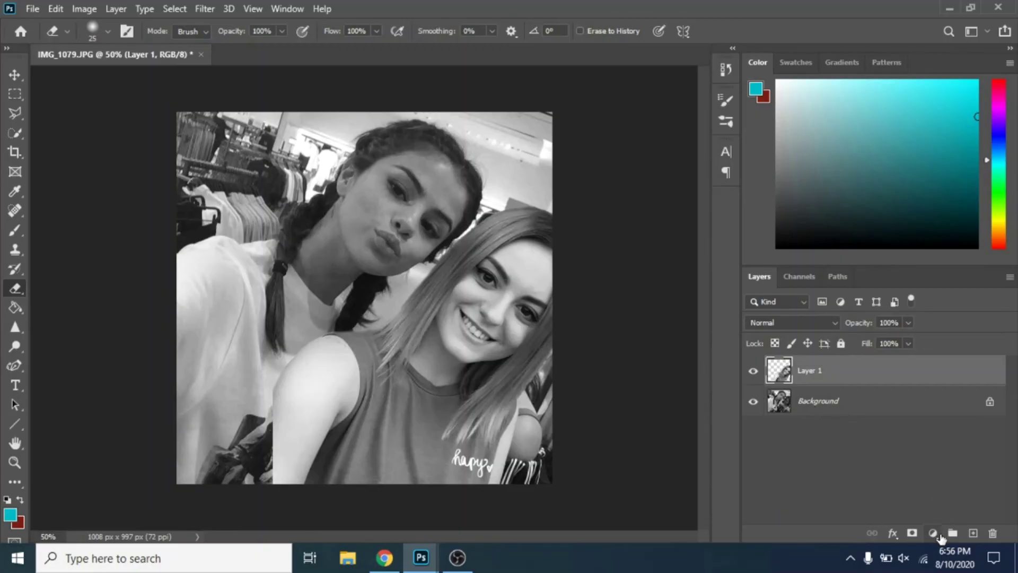
Add a Curves adjustment layer and clip it to Layer 1
{"action": "left_click", "coordinate": [938, 536]}
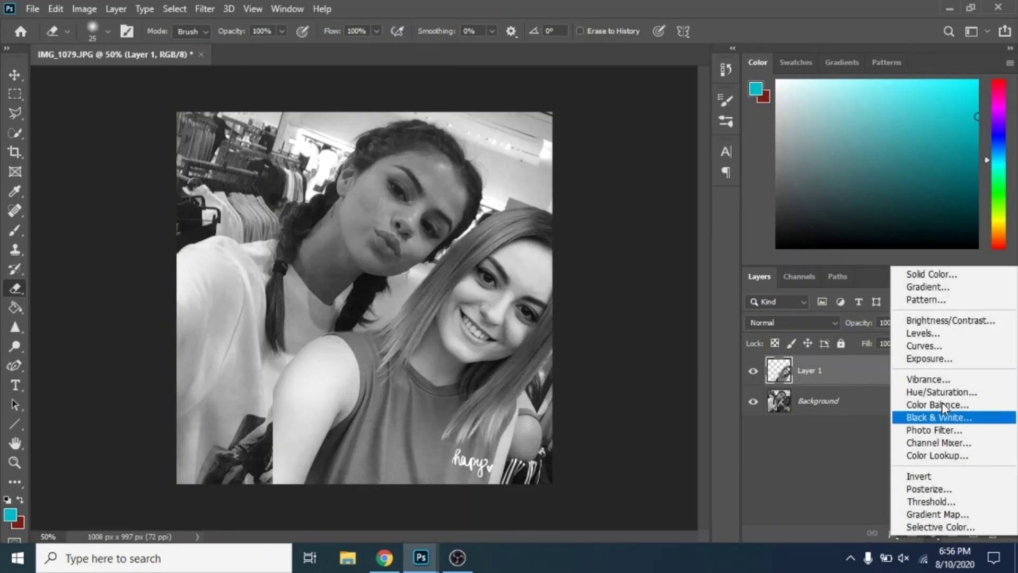
{"action": "left_click", "coordinate": [938, 347]}
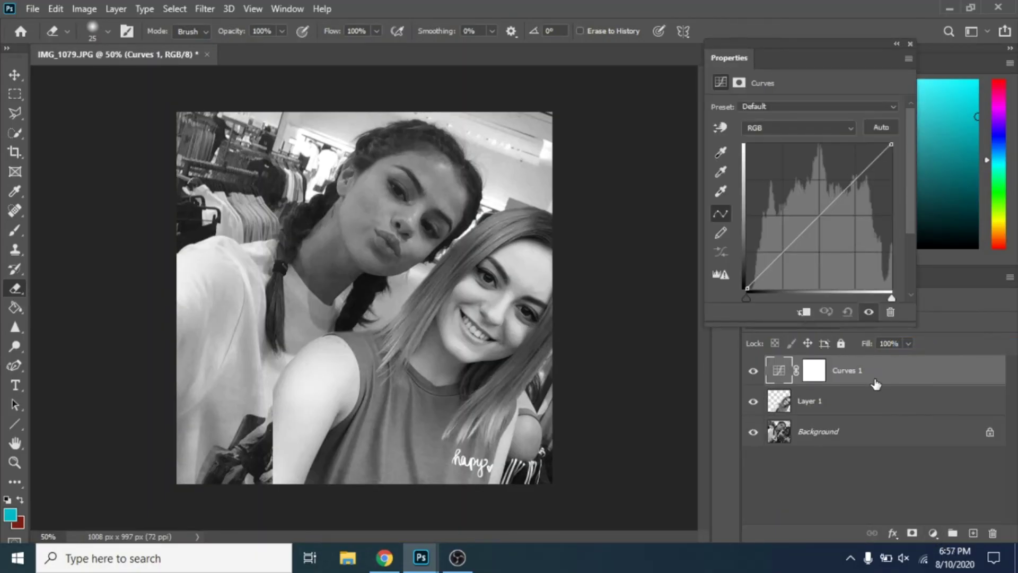
{"action": "right_click", "coordinate": [874, 374]}
{"action": "left_click", "coordinate": [762, 287]}
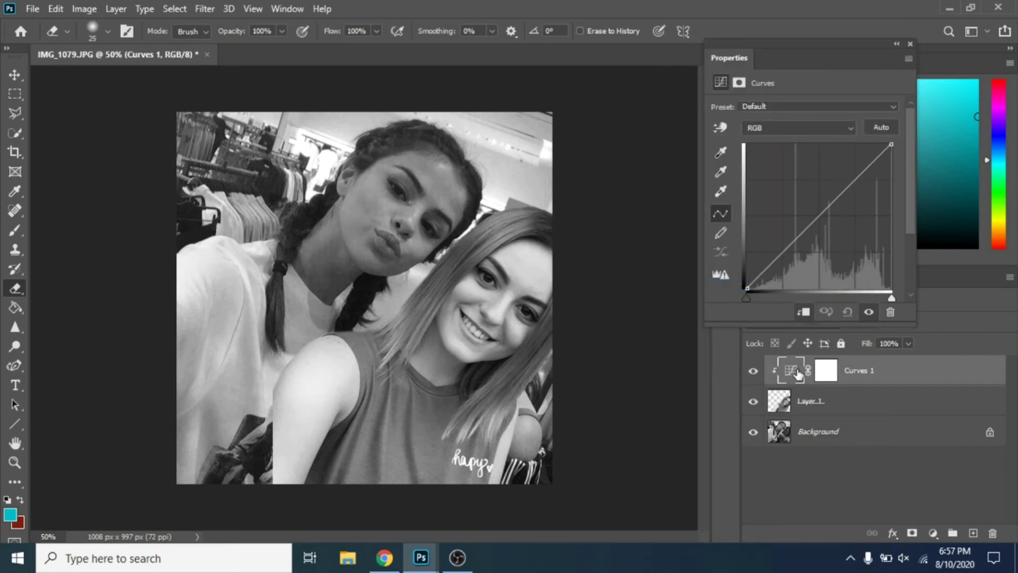
Set the Curves auto color correction to Find Dark & Light Colors with target shadow color 0f0f0f
{"action": "left_click", "coordinate": [882, 127]}
{"action": "left_click", "coordinate": [881, 127], "text": "alt"}
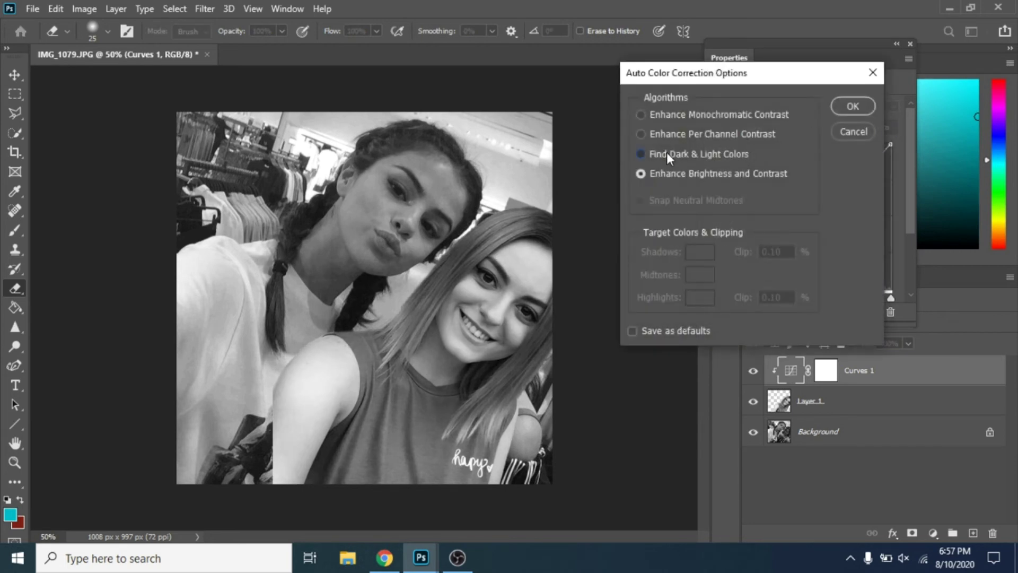
{"action": "left_click", "coordinate": [640, 154]}
{"action": "left_click", "coordinate": [700, 252]}
{"action": "left_click", "coordinate": [936, 146]}
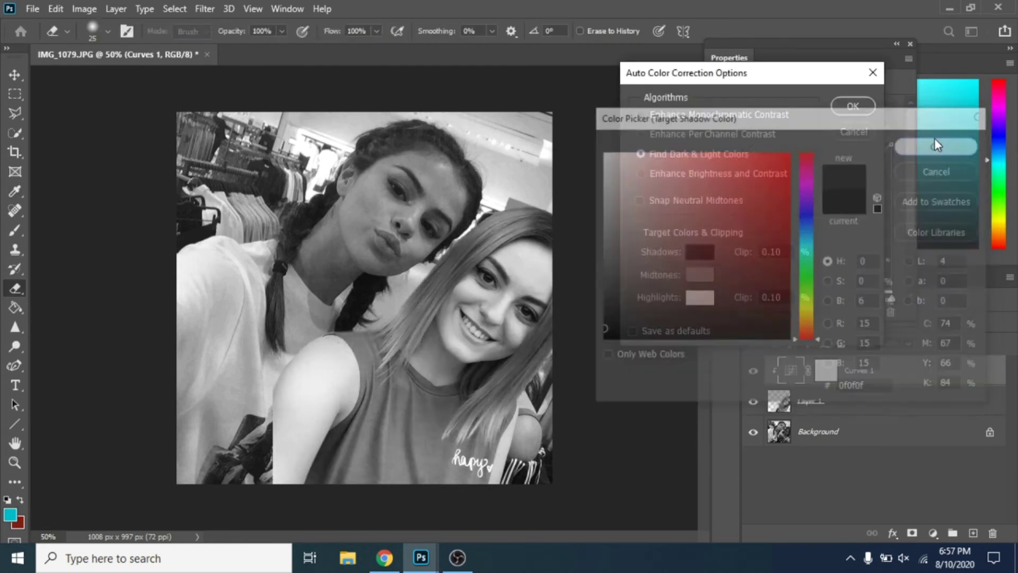
Set the Curves auto correction target highlight color to cbcaca and accept the correction options
{"action": "left_click", "coordinate": [701, 297]}
{"action": "left_click", "coordinate": [312, 157]}
{"action": "left_click_drag", "start_coordinate": [237, 268], "coordinate": [197, 274]}
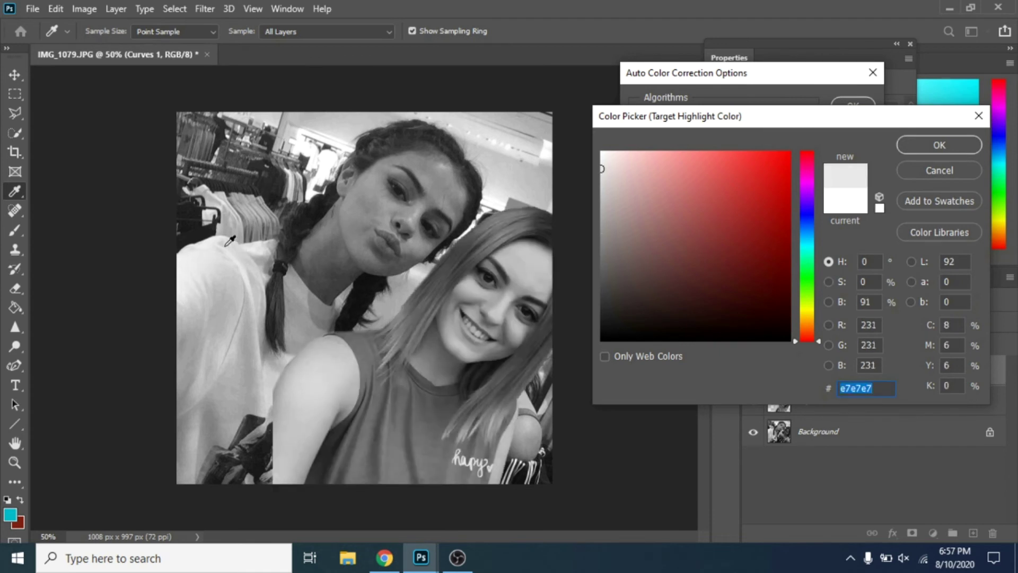
{"action": "left_click", "coordinate": [360, 213]}
{"action": "left_click_drag", "start_coordinate": [602, 221], "coordinate": [602, 189]}
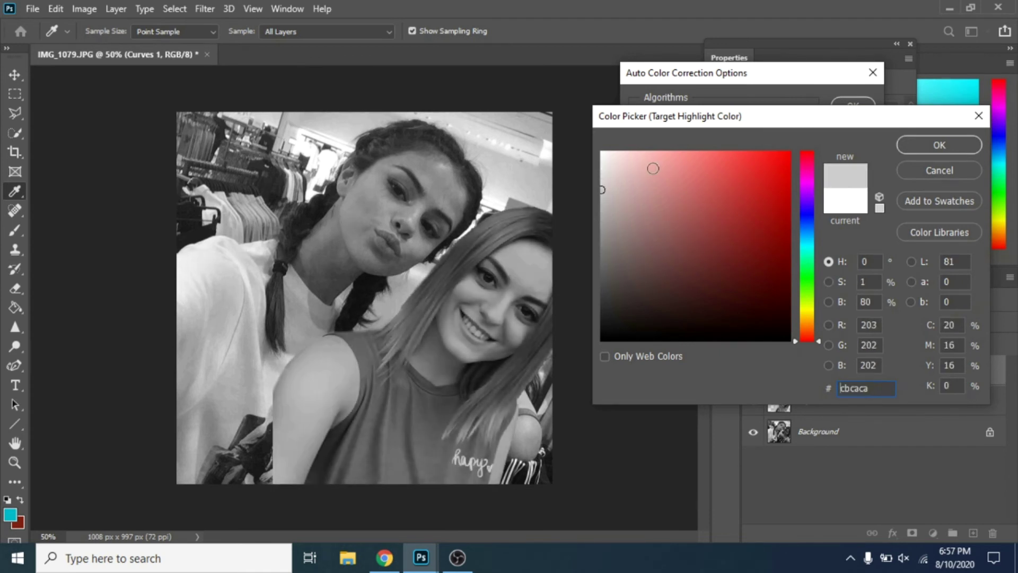
{"action": "left_click", "coordinate": [940, 144]}
{"action": "left_click", "coordinate": [855, 106]}
{"action": "left_click", "coordinate": [500, 216]}
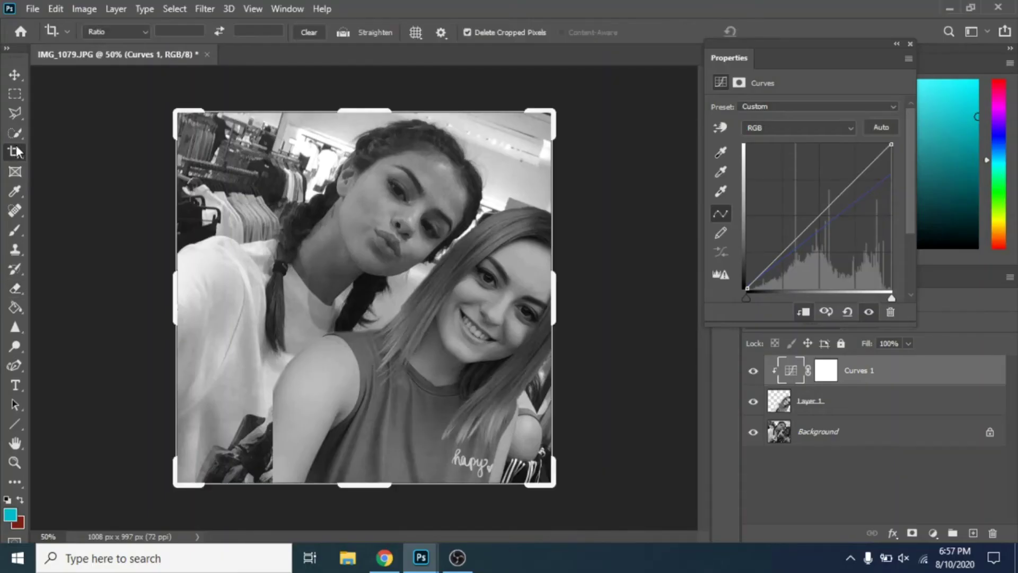
Crop the image to 780 x 753 px, tightly around the two women
{"action": "left_click_drag", "start_coordinate": [175, 491], "coordinate": [211, 436]}
{"action": "left_click_drag", "start_coordinate": [367, 436], "coordinate": [367, 436]}
{"action": "key", "text": "Return"}
{"action": "key", "text": "v"}
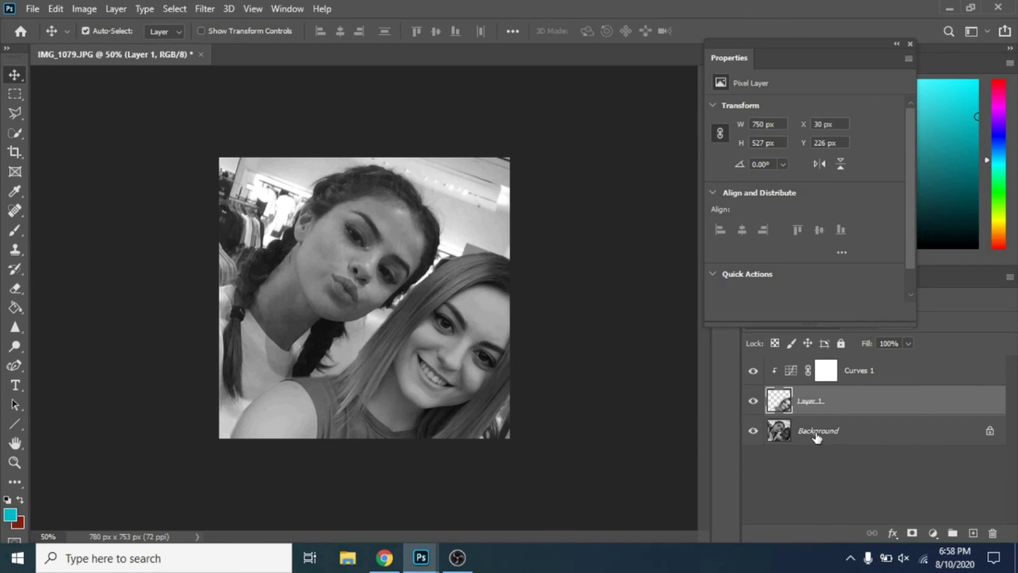
Flatten the Curves adjustment and cutout layers into the Background
{"action": "left_click", "coordinate": [817, 438]}
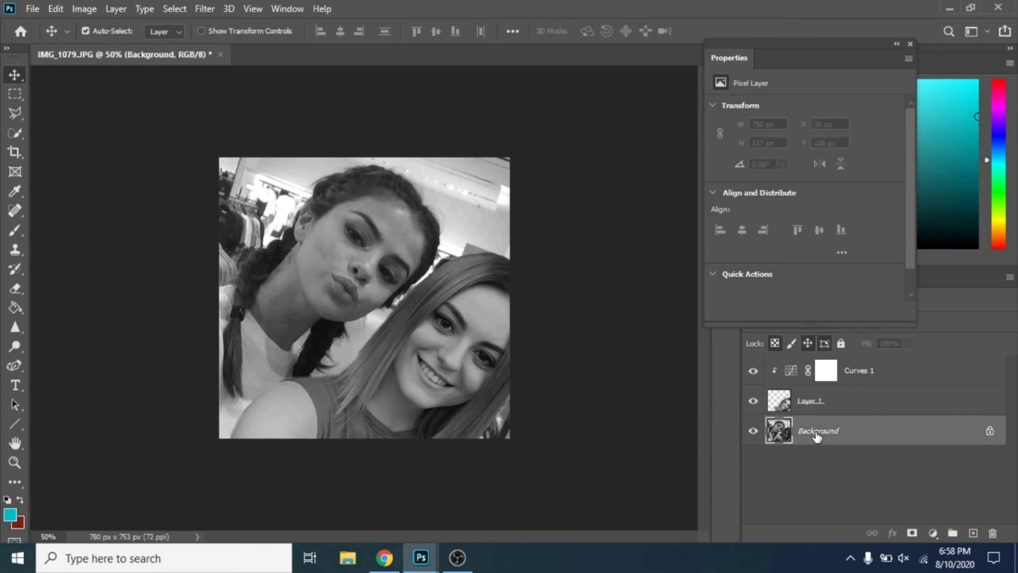
{"action": "right_click", "coordinate": [817, 434]}
{"action": "key", "text": "Escape"}
Apply the Camera Raw Filter to the flattened photo with Contrast -24, Shadows -5 and Whites +39
{"action": "left_click", "coordinate": [205, 9]}
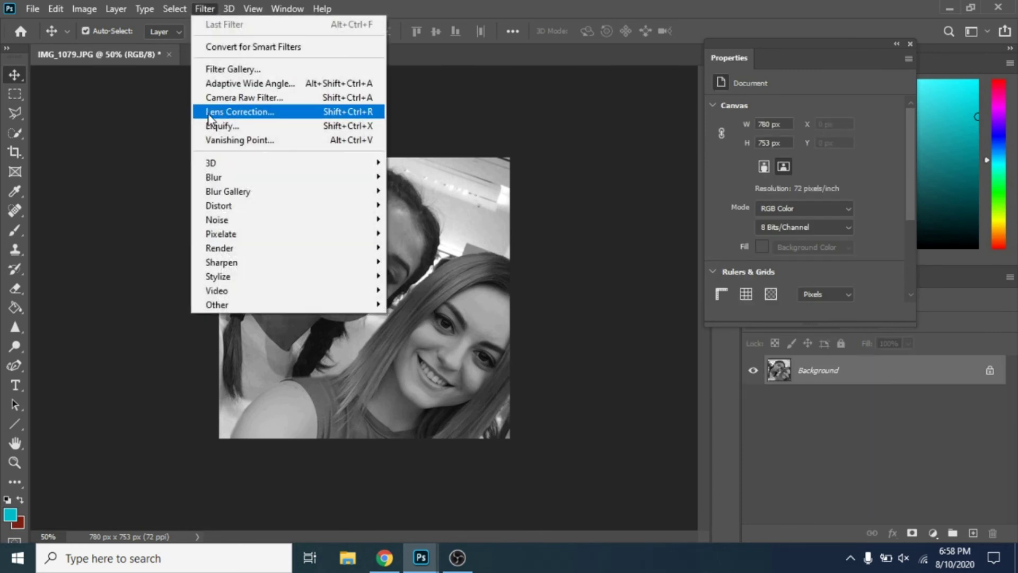
{"action": "left_click", "coordinate": [212, 97]}
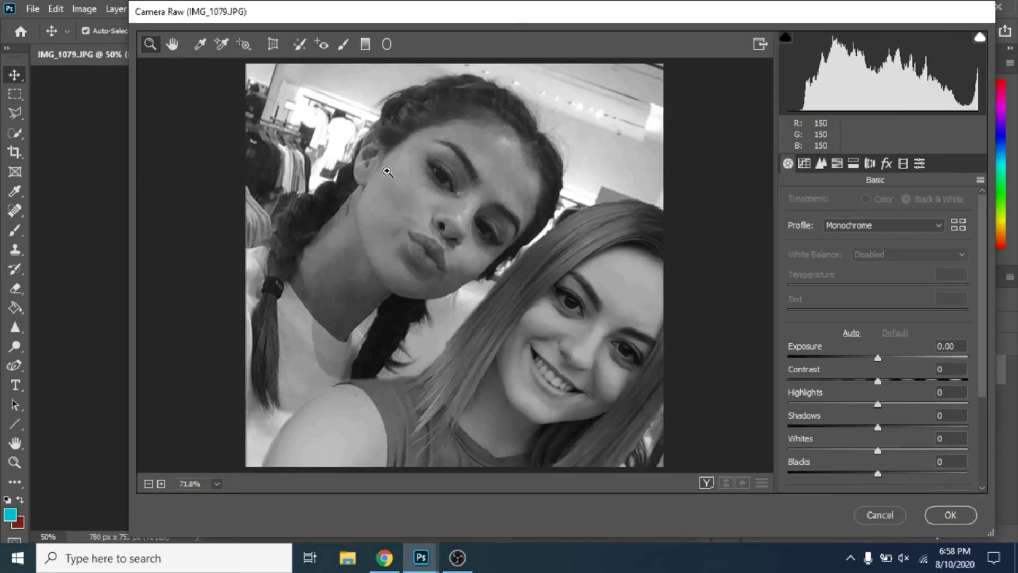
{"action": "scroll", "coordinate": [881, 318], "scroll_direction": "down", "scroll_amount": 3}
{"action": "left_click_drag", "start_coordinate": [878, 273], "coordinate": [857, 274]}
{"action": "mouse_move", "coordinate": [878, 319]}
{"action": "left_mouse_down"}
{"action": "mouse_move", "coordinate": [915, 318]}
{"action": "mouse_move", "coordinate": [874, 319]}
{"action": "left_mouse_up"}
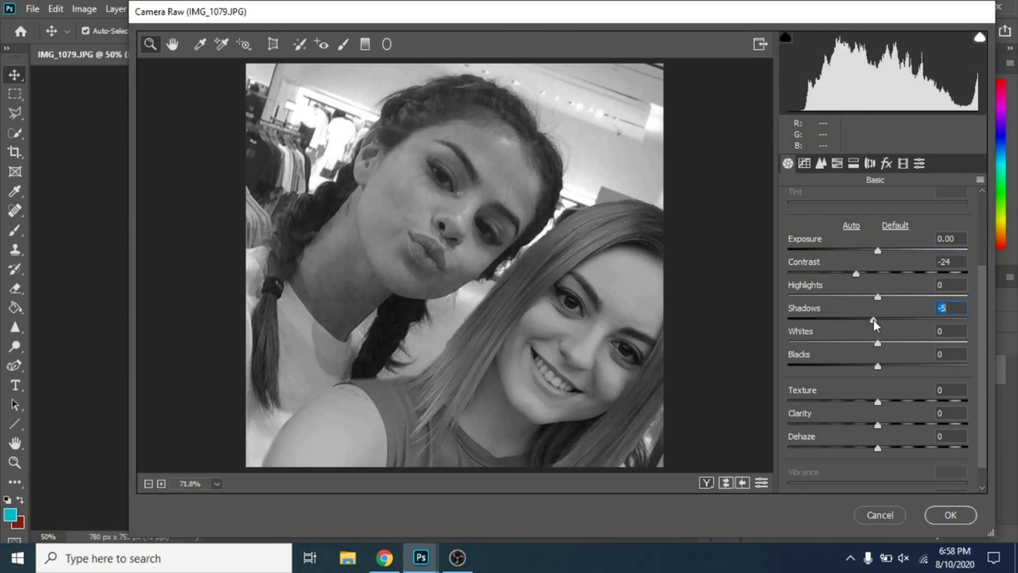
{"action": "scroll", "coordinate": [876, 319], "scroll_direction": "down", "scroll_amount": 1}
{"action": "left_click_drag", "start_coordinate": [879, 318], "coordinate": [913, 317]}
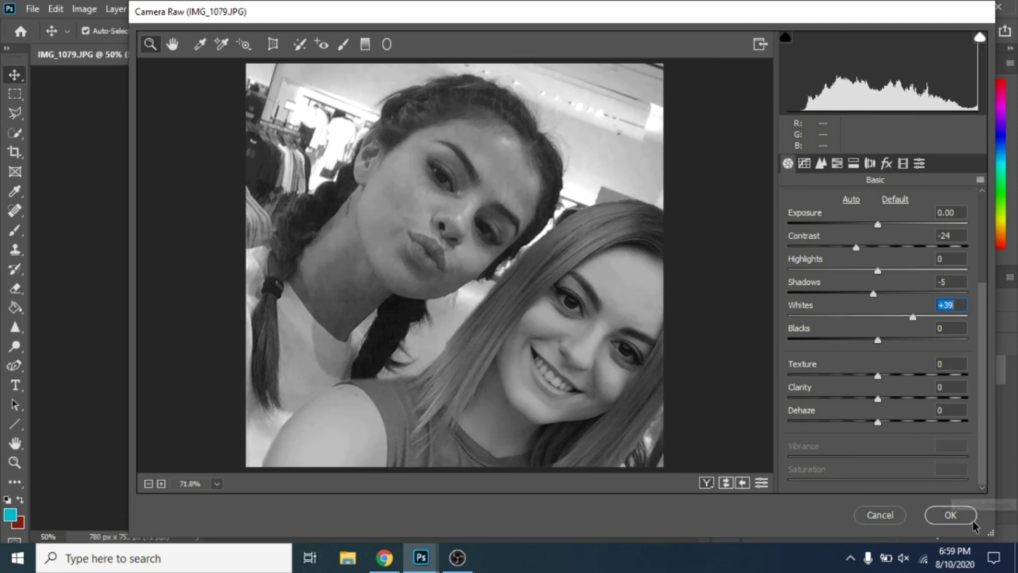
{"action": "left_click", "coordinate": [973, 522]}
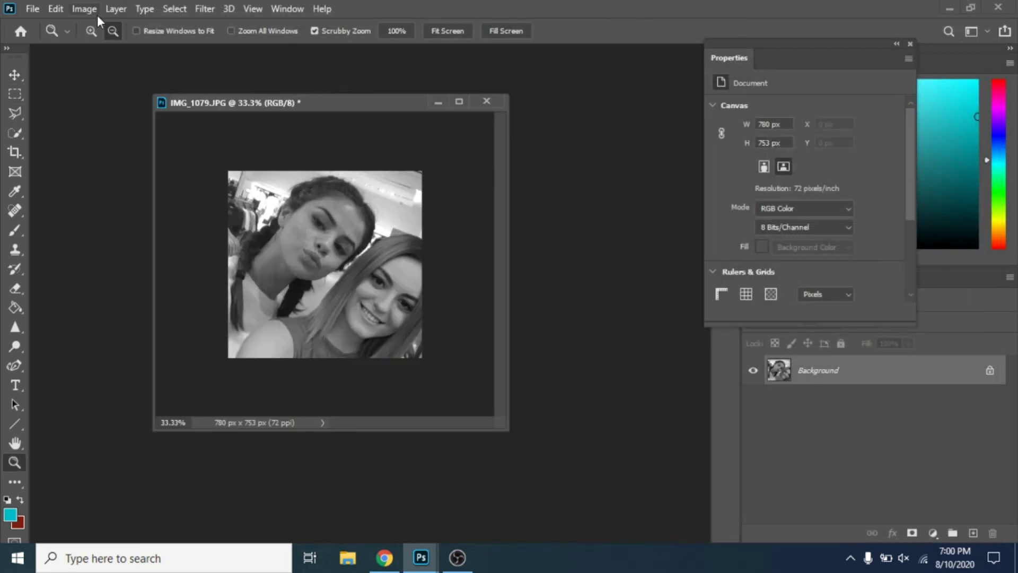
Apply a Brightness/Contrast adjustment with Brightness about 51 and slightly reduced contrast
{"action": "left_click", "coordinate": [97, 15]}
{"action": "left_click", "coordinate": [265, 48]}
{"action": "left_click_drag", "start_coordinate": [785, 222], "coordinate": [782, 224]}
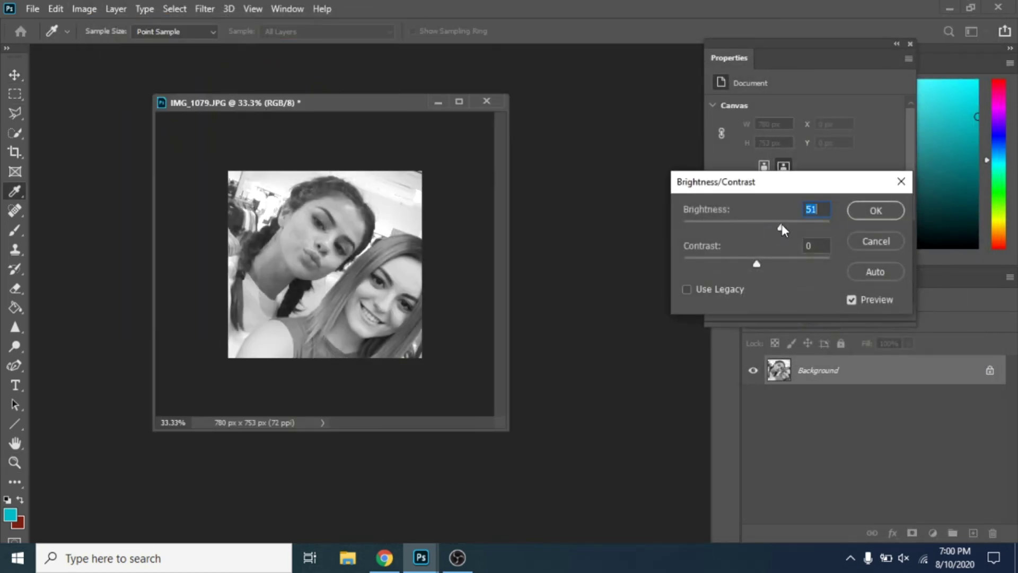
{"action": "left_click_drag", "start_coordinate": [756, 265], "coordinate": [745, 266]}
{"action": "left_click", "coordinate": [872, 214]}
Add a new empty layer above the Background and set up a soft 180 px brush
{"action": "left_click", "coordinate": [972, 533]}
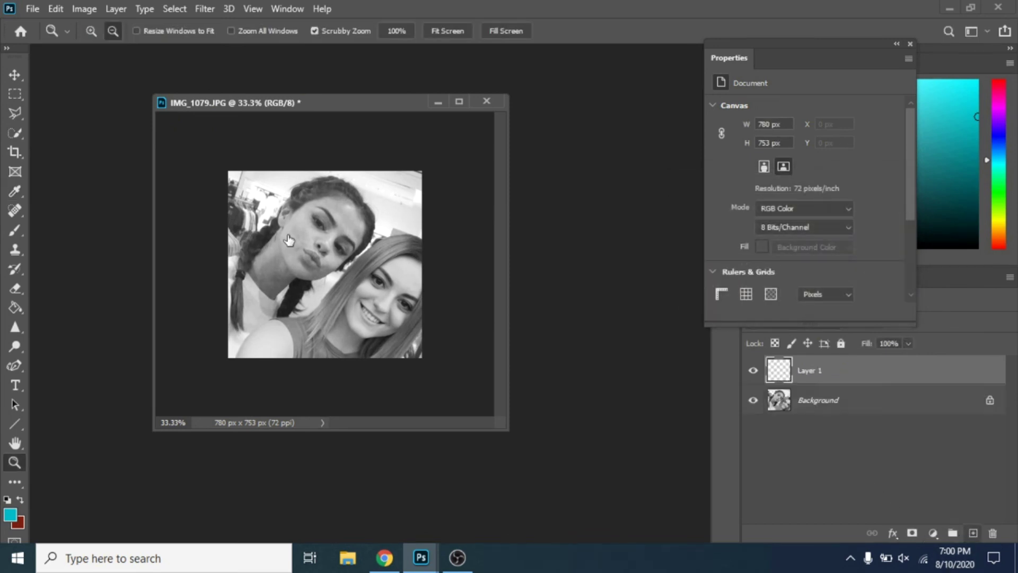
{"action": "left_click", "coordinate": [11, 229]}
{"action": "key", "text": "b"}
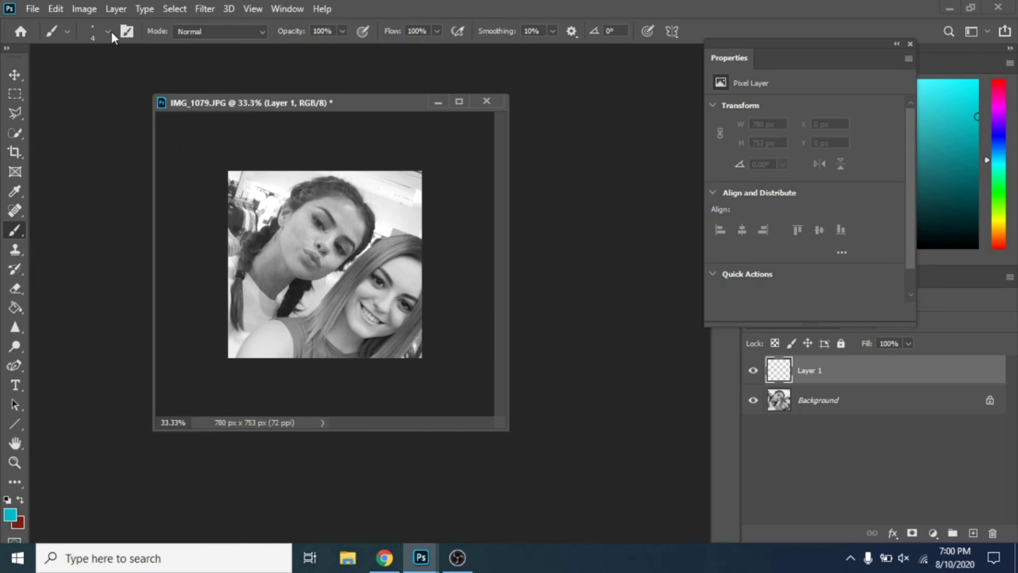
{"action": "left_click", "coordinate": [108, 30]}
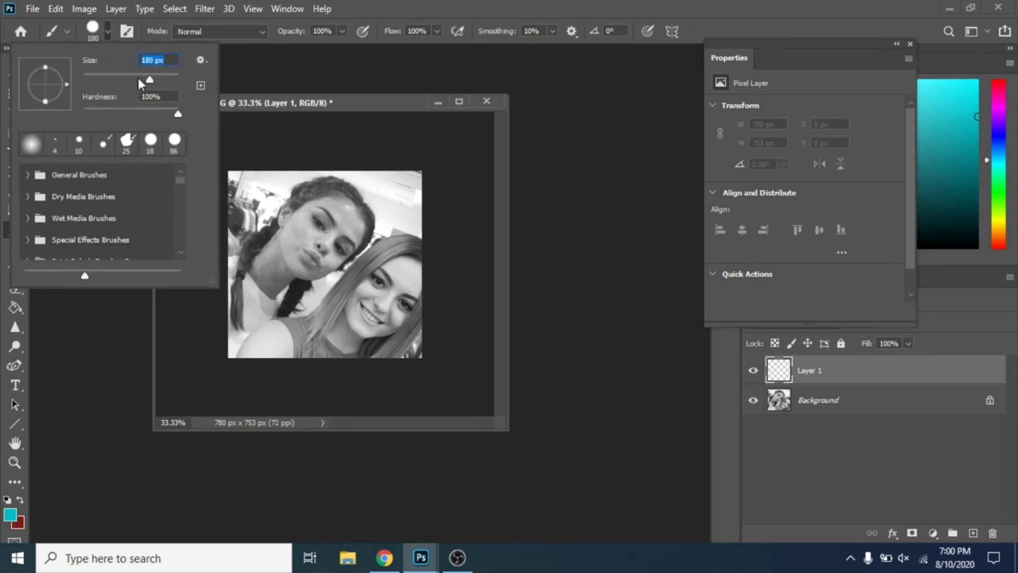
Set the foreground color to the orange f1a52c
{"action": "left_click", "coordinate": [11, 514]}
{"action": "left_click", "coordinate": [807, 322]}
{"action": "left_click_drag", "start_coordinate": [774, 269], "coordinate": [756, 161]}
{"action": "left_click", "coordinate": [900, 144]}
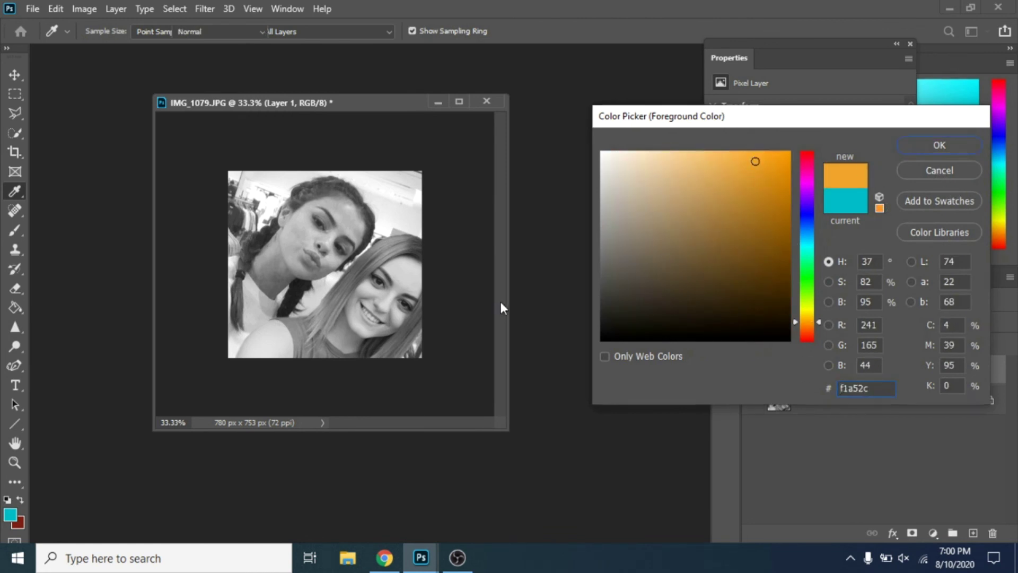
Paint orange glow spots beside the dark-haired woman's neck, between the two women and in the photo's lower-right corner
{"action": "left_click", "coordinate": [265, 223]}
{"action": "left_click", "coordinate": [310, 306]}
{"action": "left_click", "coordinate": [417, 349]}
Close the Properties panel and set Layer 1's blend mode to Lighten
{"action": "left_click", "coordinate": [909, 44]}
{"action": "left_click", "coordinate": [780, 325]}
{"action": "left_click", "coordinate": [769, 212]}
{"action": "scroll", "coordinate": [768, 319], "scroll_direction": "down", "scroll_amount": 5}
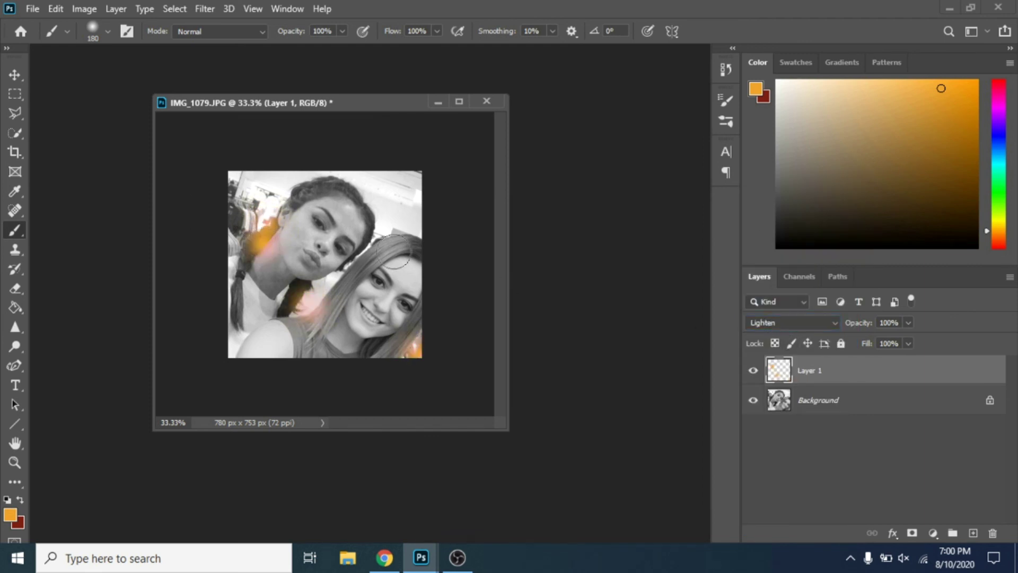
Add more orange glow over the braid between the women and set Layer 1's opacity to 48%
{"action": "left_click_drag", "start_coordinate": [285, 307], "coordinate": [296, 289]}
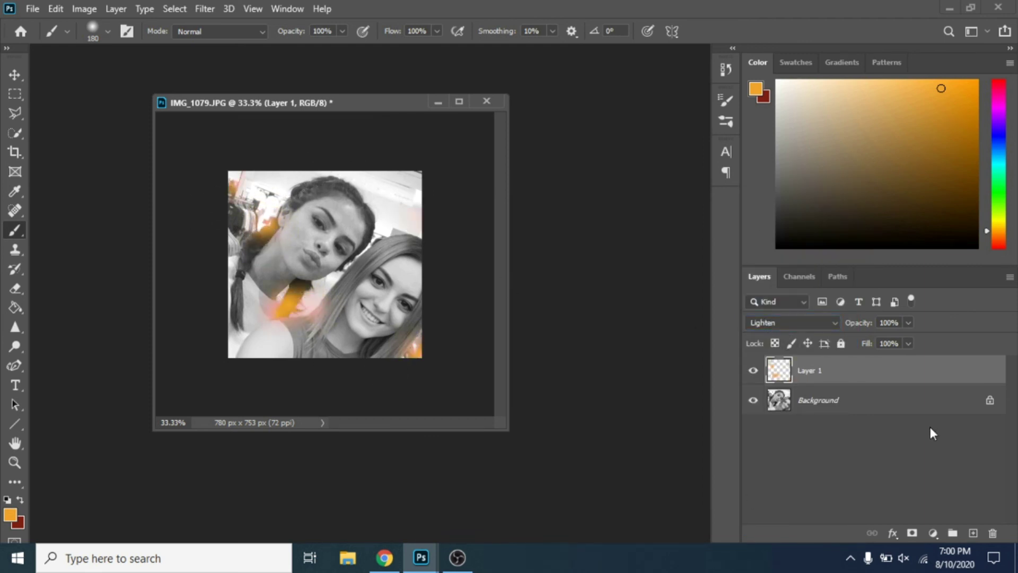
{"action": "left_click", "coordinate": [868, 339]}
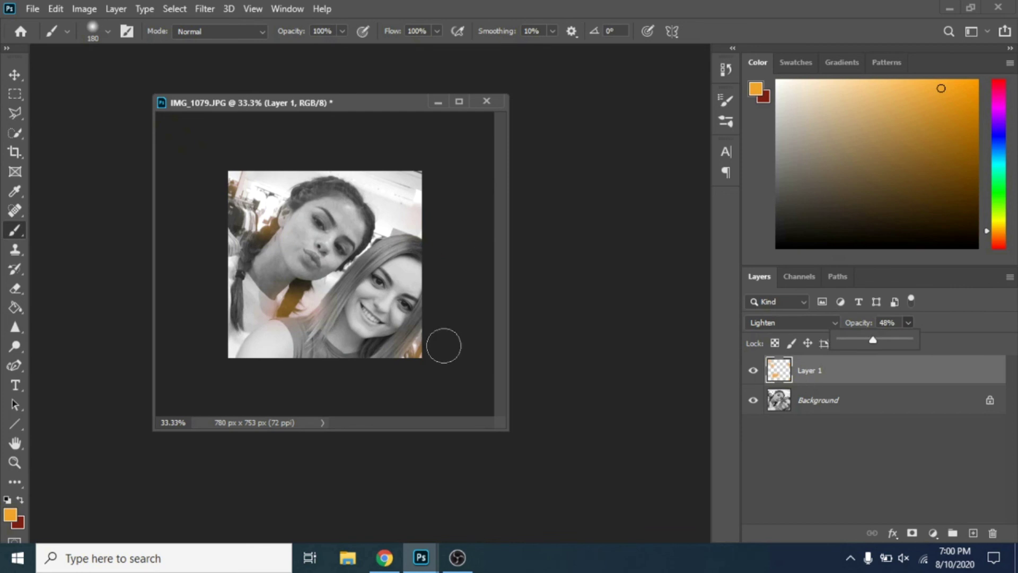
Shift the Background layer's color balance toward yellow for a warm sepia tint
{"action": "left_click", "coordinate": [795, 400]}
{"action": "left_click", "coordinate": [85, 8]}
{"action": "mouse_move", "coordinate": [106, 43]}
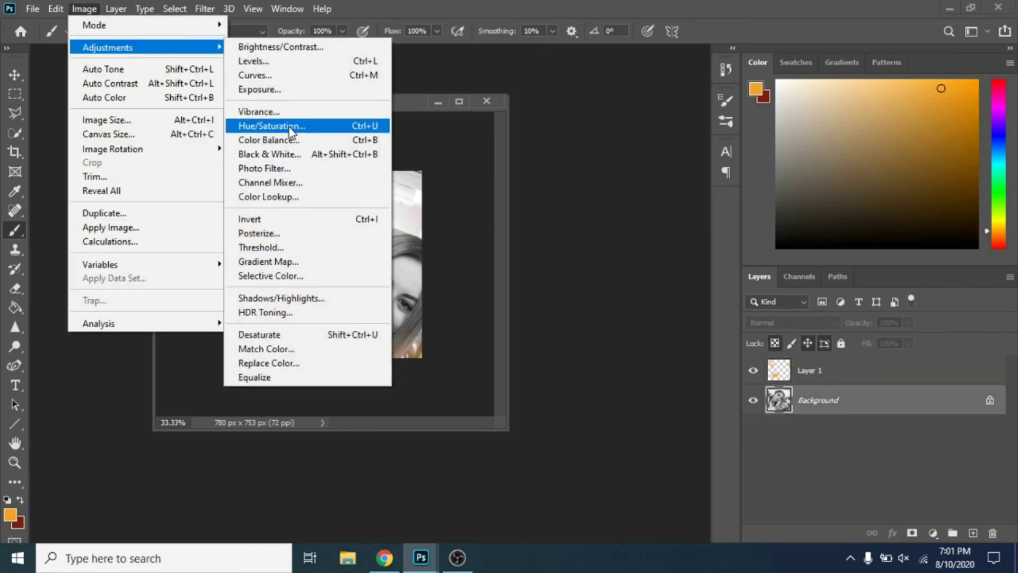
{"action": "left_click", "coordinate": [276, 141]}
{"action": "left_click_drag", "start_coordinate": [264, 189], "coordinate": [245, 190]}
{"action": "left_click_drag", "start_coordinate": [255, 91], "coordinate": [657, 121]}
{"action": "left_click_drag", "start_coordinate": [651, 219], "coordinate": [648, 219]}
{"action": "left_click_drag", "start_coordinate": [668, 182], "coordinate": [664, 199]}
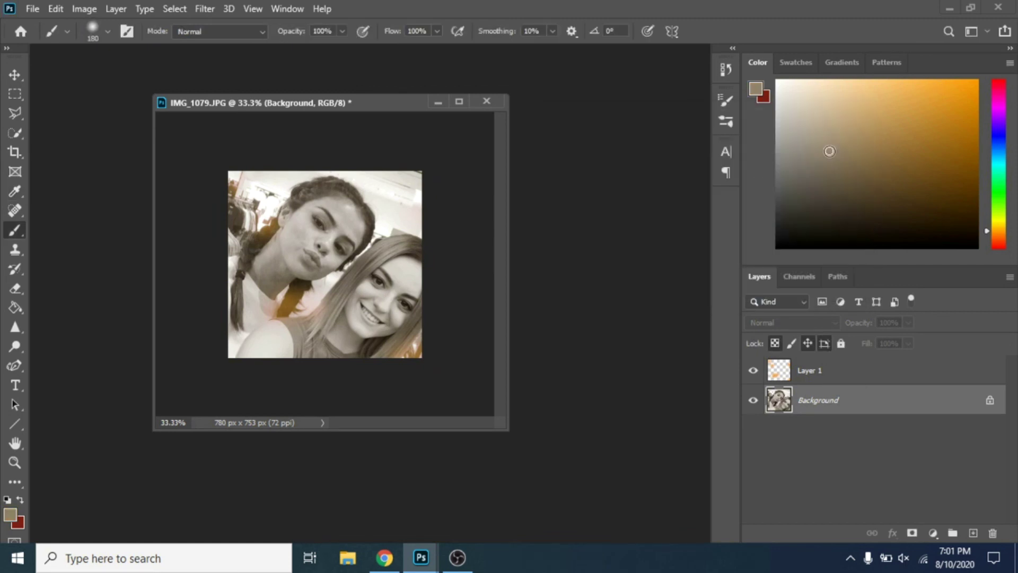
Bring up the finished reference photo for comparison and set the Background's Brightness to 31 and Contrast to -17
{"action": "mouse_move", "coordinate": [421, 557]}
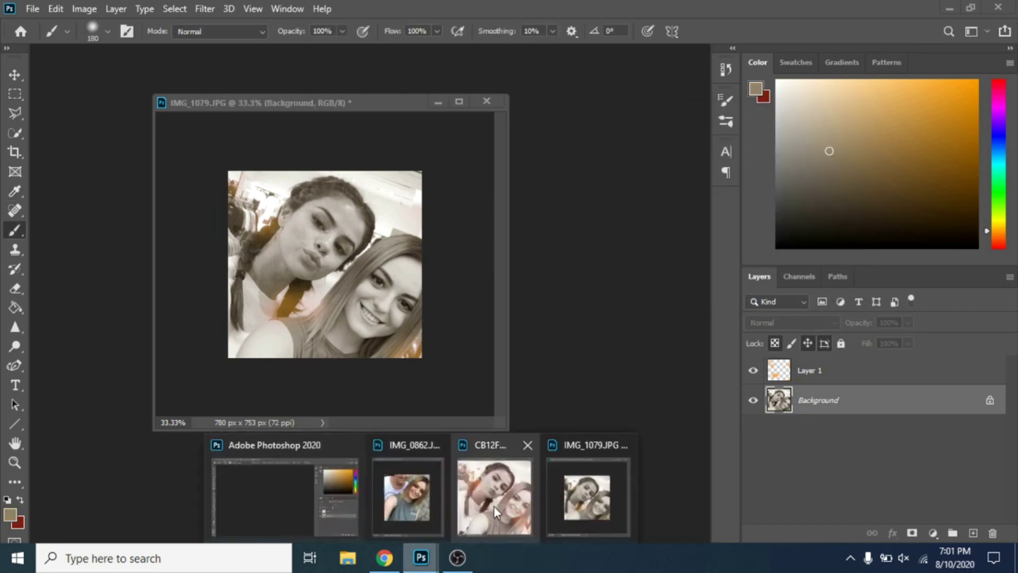
{"action": "left_click", "coordinate": [494, 506]}
{"action": "left_click", "coordinate": [85, 9]}
{"action": "mouse_move", "coordinate": [109, 43]}
{"action": "left_click", "coordinate": [265, 43]}
{"action": "left_click", "coordinate": [774, 223]}
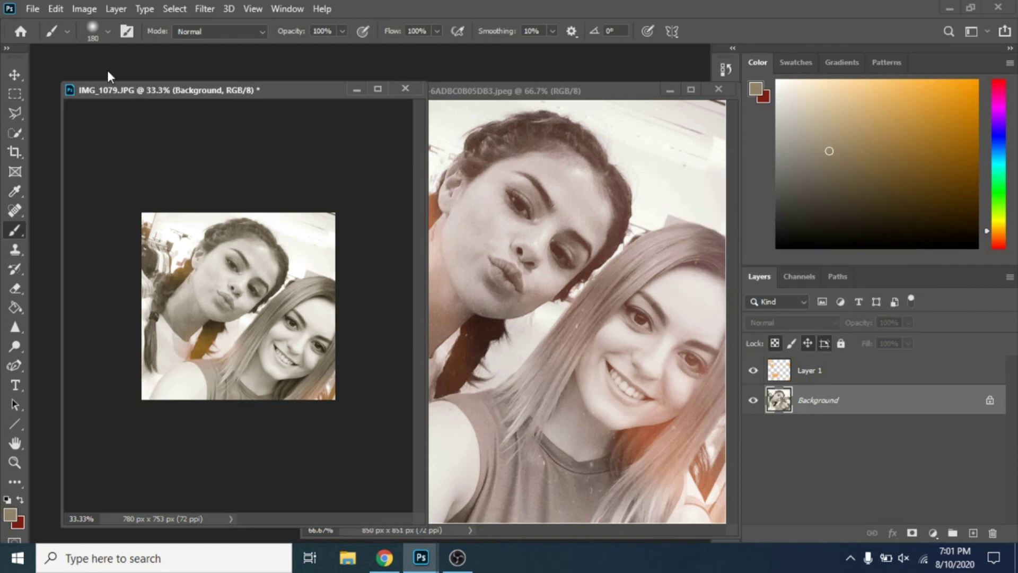
Shift the Background layer's midtone color balance slightly toward magenta to match the reference photo
{"action": "left_click", "coordinate": [84, 8]}
{"action": "mouse_move", "coordinate": [143, 47]}
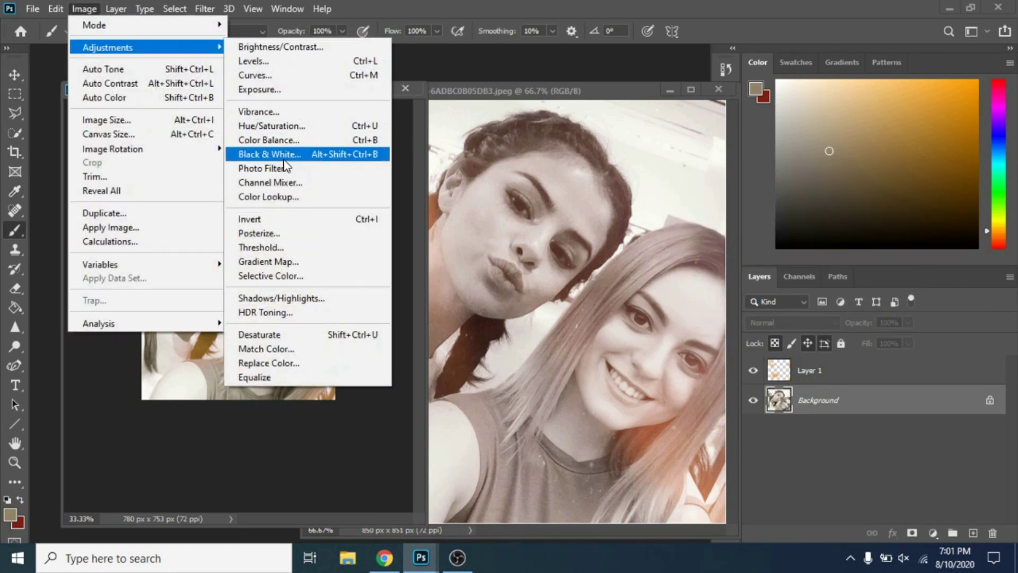
{"action": "left_click", "coordinate": [291, 140]}
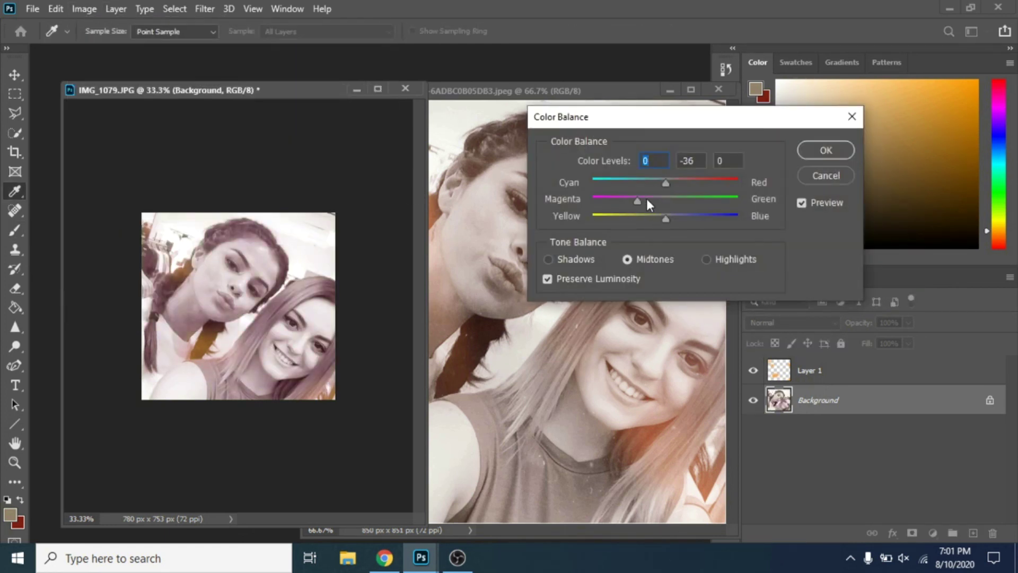
{"action": "left_click_drag", "start_coordinate": [650, 199], "coordinate": [657, 195]}
{"action": "left_click", "coordinate": [825, 150]}
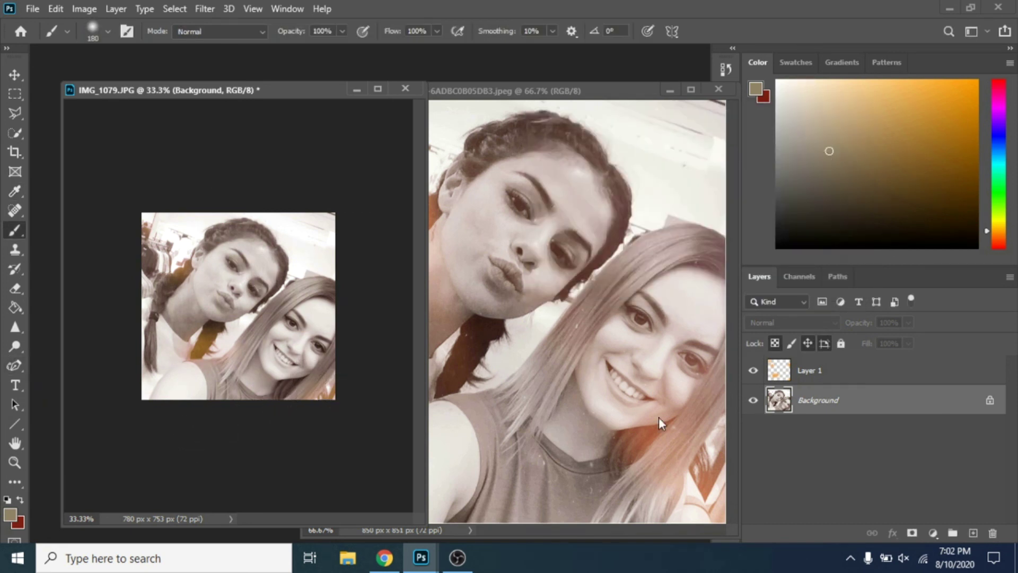
Choose a slightly darker orange and dab it on Layer 1 over the blonde hair's lower ends and the dark-haired woman's braid
{"action": "key", "text": "alt+bracketright"}
{"action": "left_click", "coordinate": [9, 512]}
{"action": "left_click", "coordinate": [756, 177]}
{"action": "left_click", "coordinate": [936, 146]}
{"action": "left_click", "coordinate": [302, 396]}
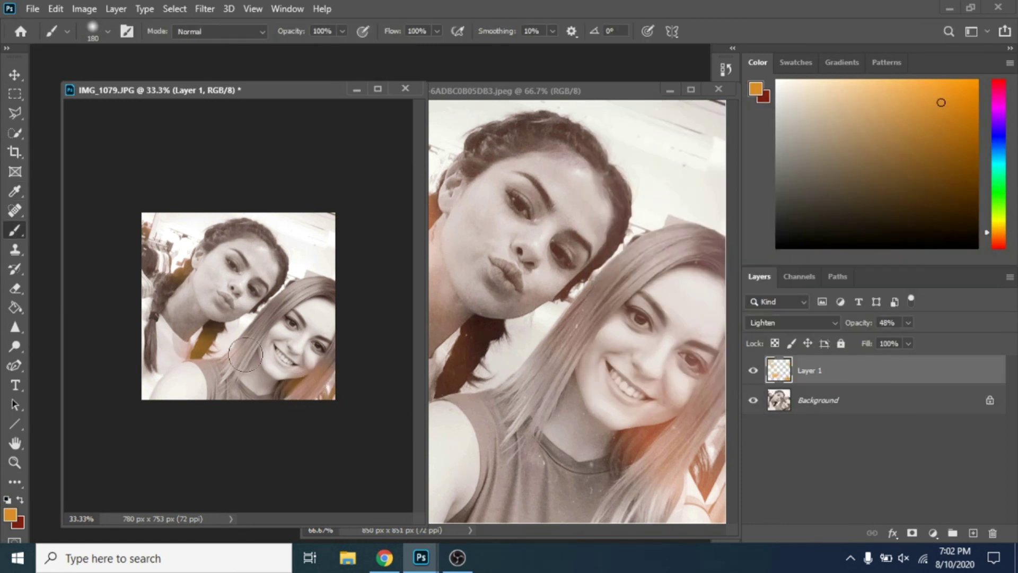
{"action": "left_click", "coordinate": [170, 277]}
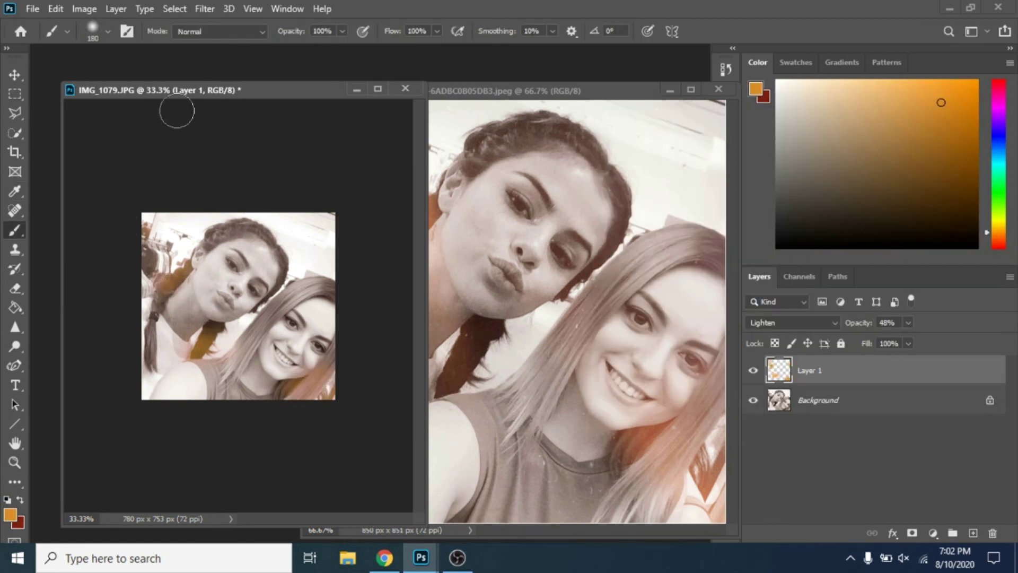